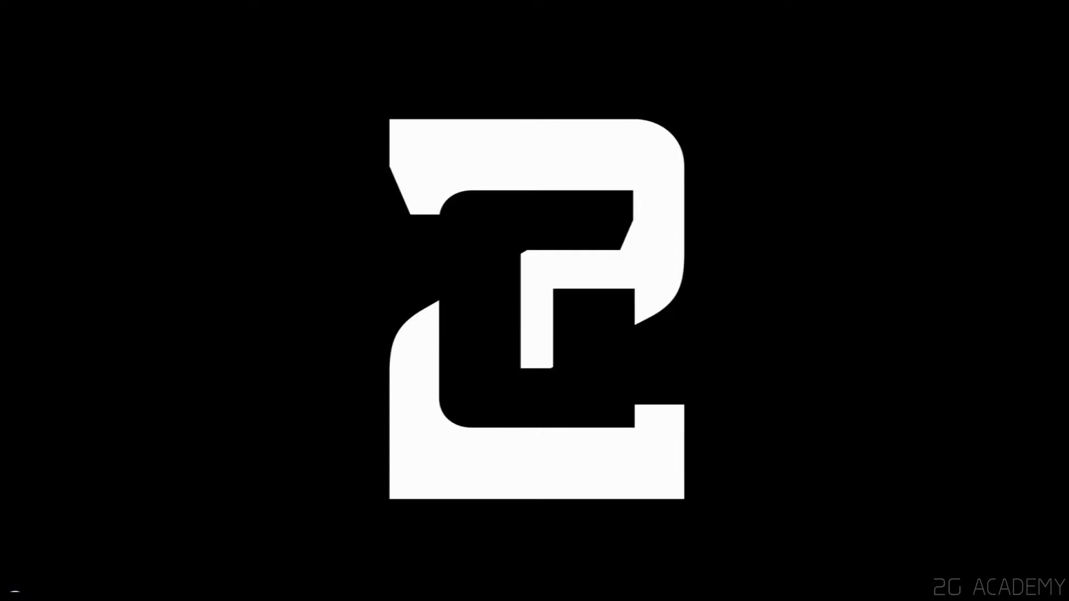
# Draw Circle001, a circle of about 43.4 cm radius, near the grid centre in Perspective.
pyautogui.click(198, 543)
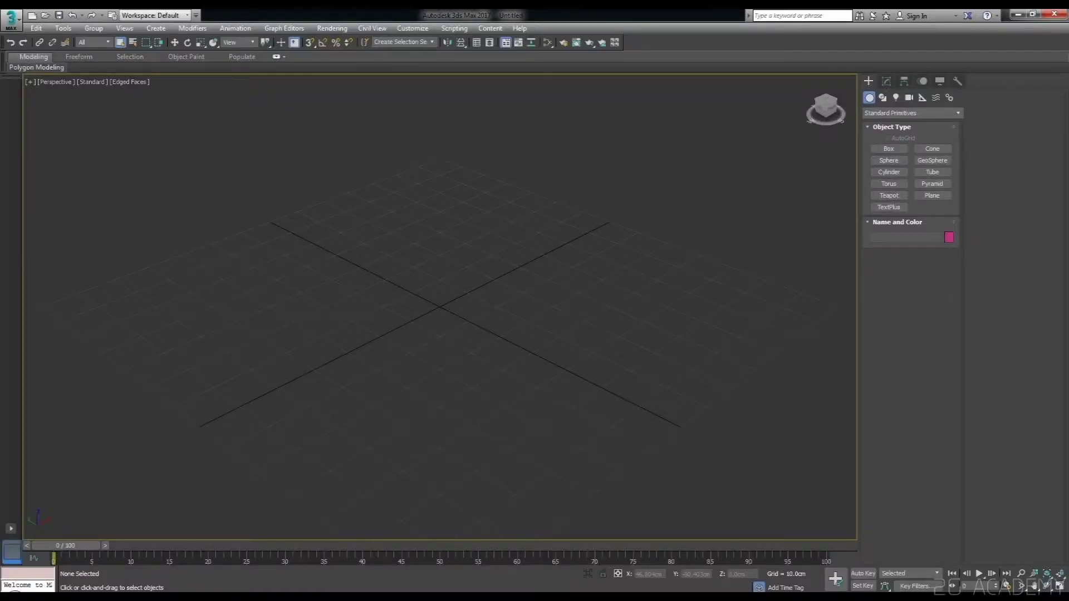
pyautogui.click(883, 98)
pyautogui.click(891, 169)
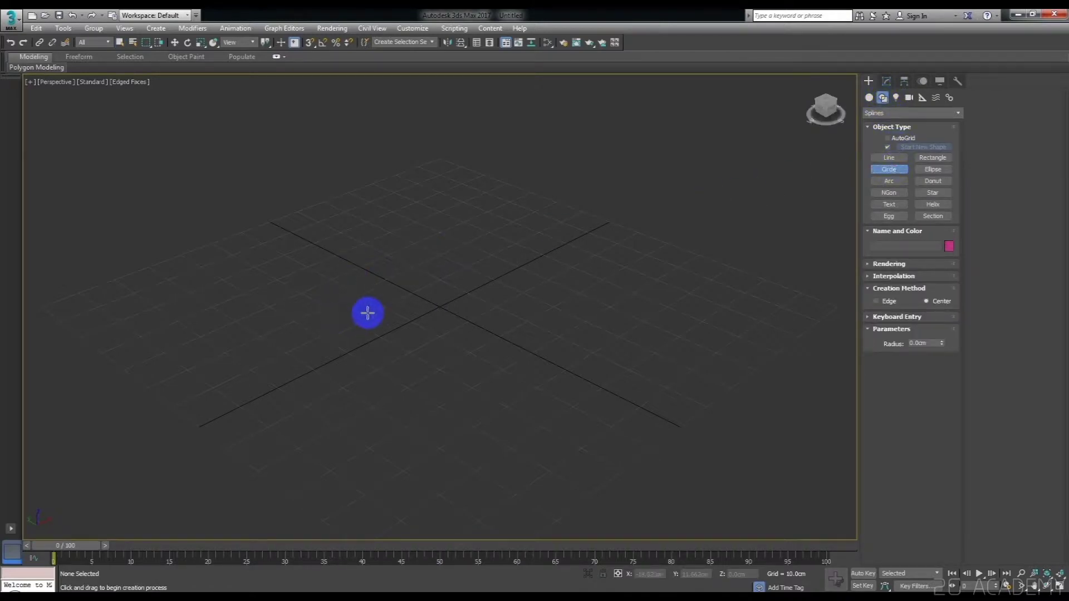
pyautogui.moveTo(451, 312); pyautogui.dragTo(458, 403)
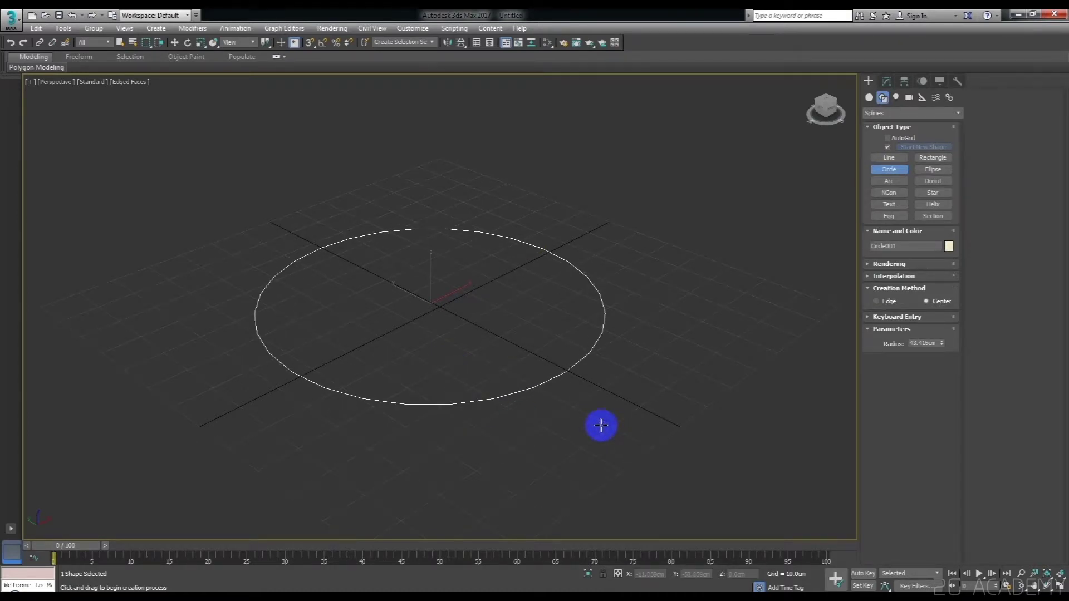
pyautogui.rightClick(663, 384)
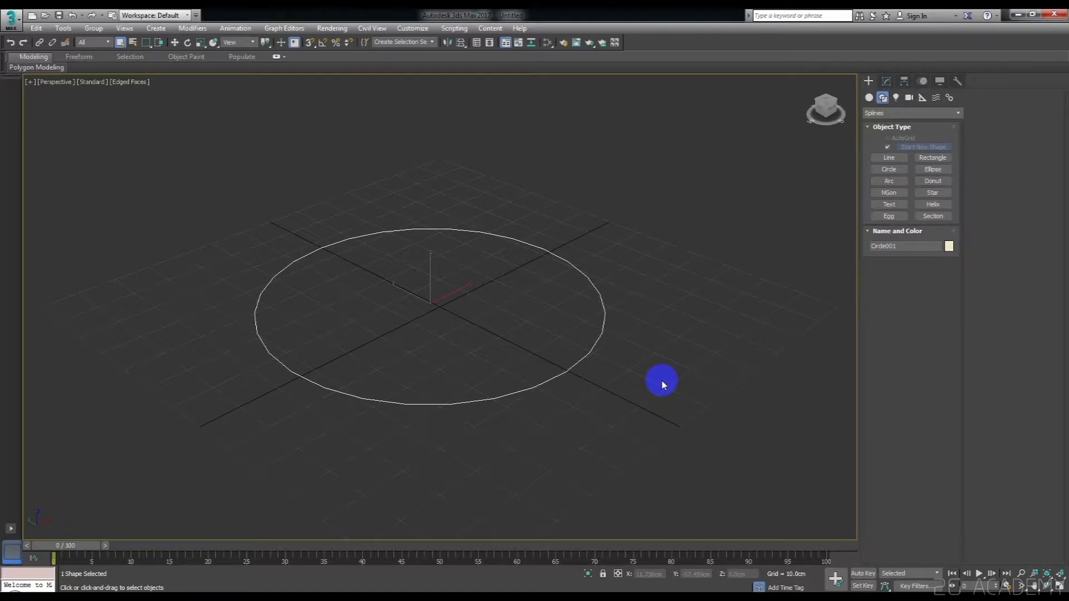
# Apply Edit Spline to Circle001 from the Modifier List, leaving the quad menu unused.
pyautogui.click(887, 82)
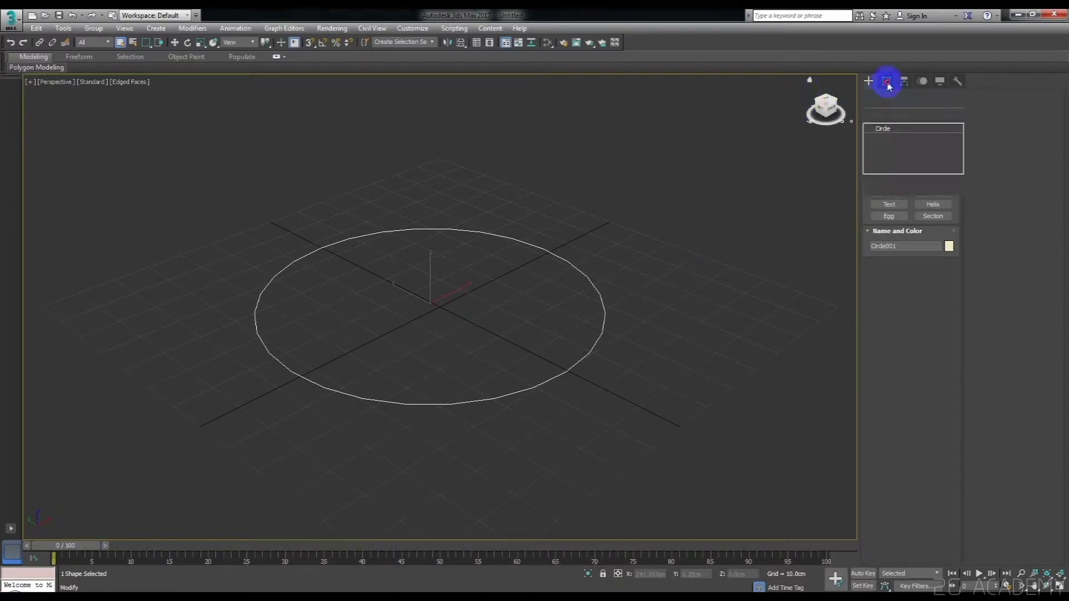
pyautogui.click(896, 115)
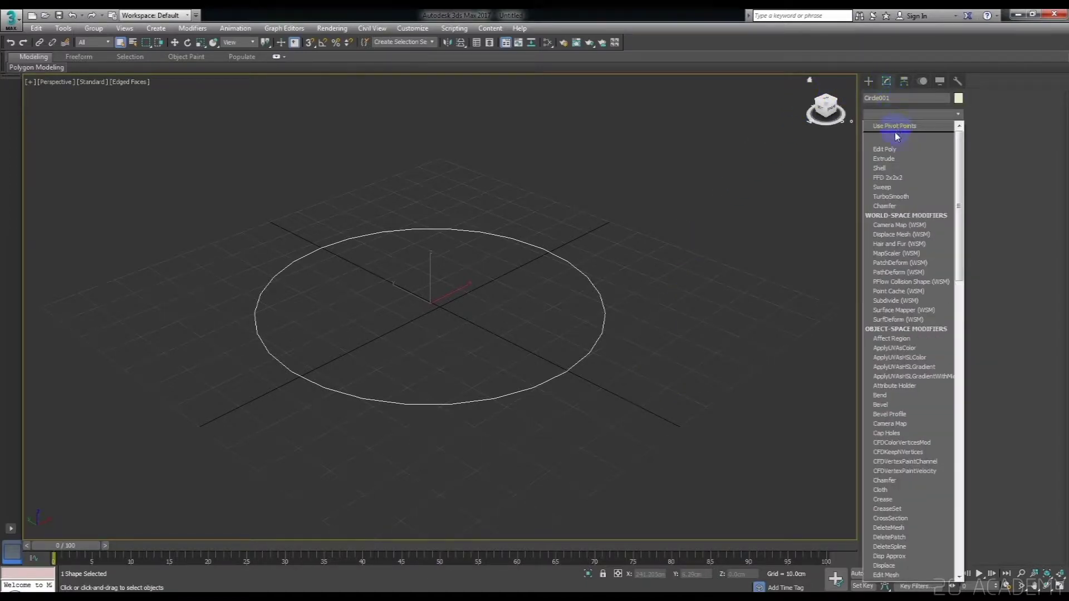
pyautogui.scroll(-1, 909, 493)
pyautogui.scroll(-1, 913, 502)
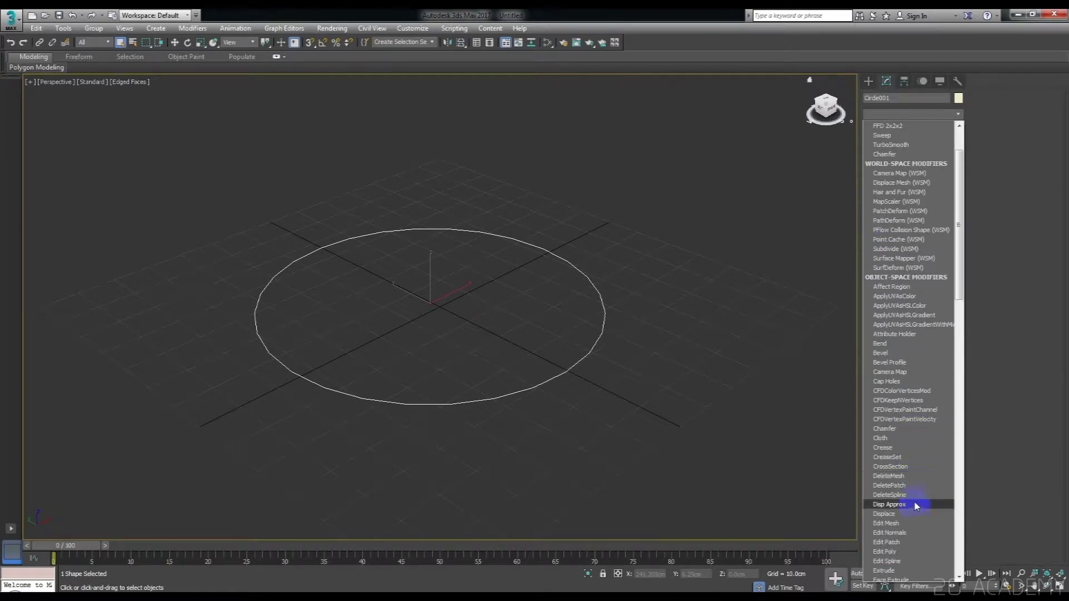
pyautogui.click(918, 562)
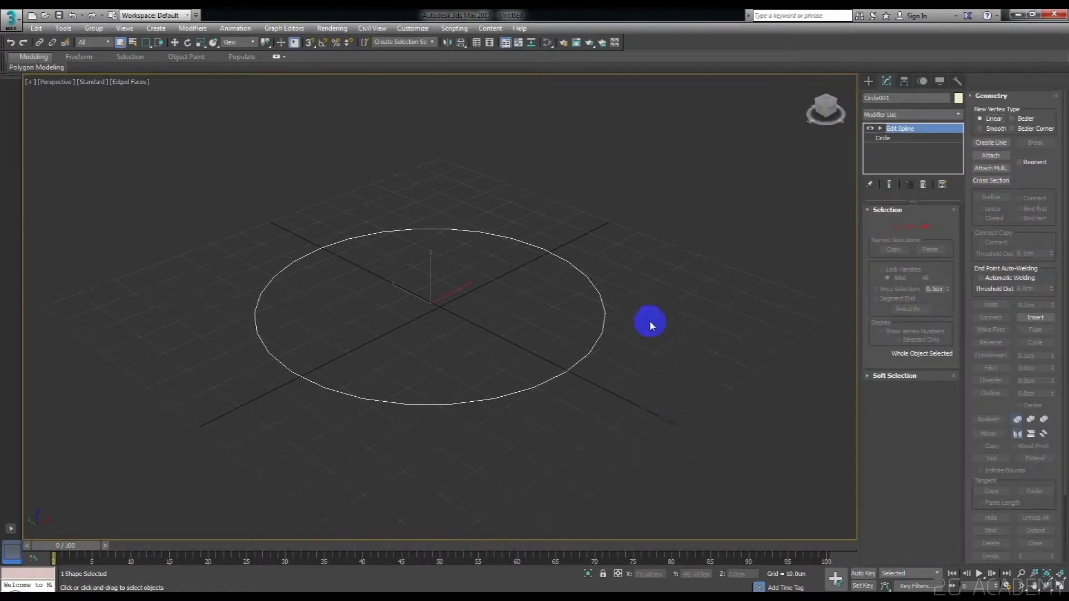
pyautogui.rightClick(607, 272)
pyautogui.moveTo(635, 387)
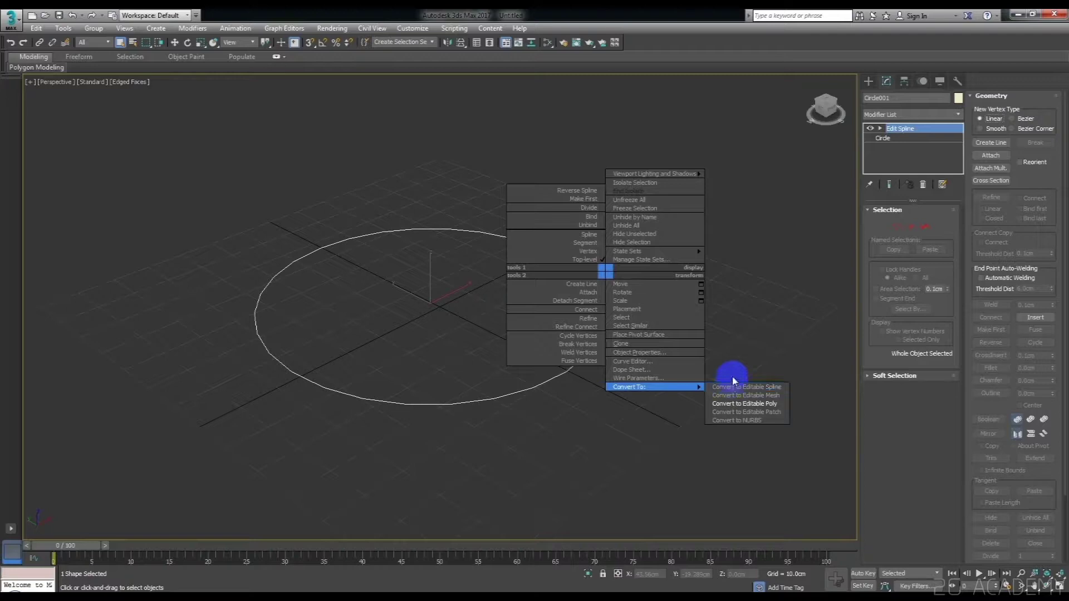
pyautogui.click(733, 386)
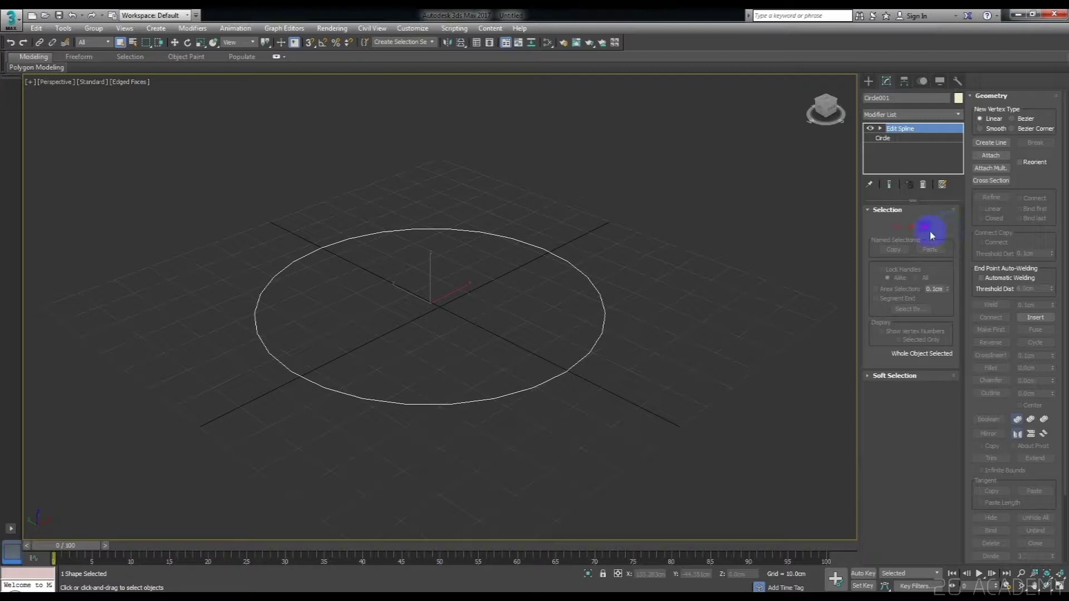
# At Vertex level, region-select the circle's upper-right and then upper-left vertices.
pyautogui.click(901, 228)
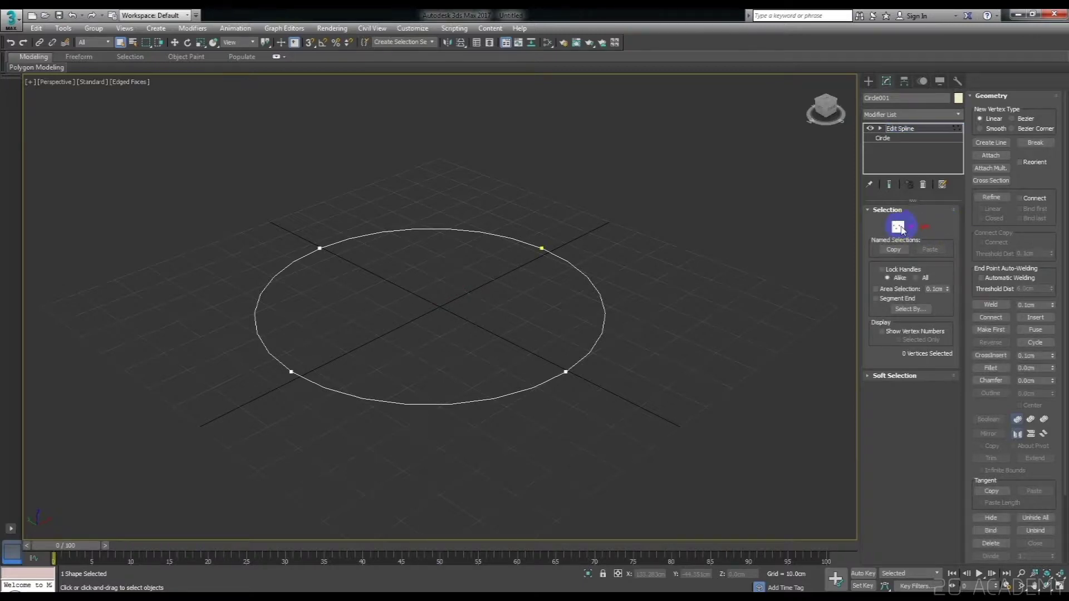
pyautogui.moveTo(499, 210)
pyautogui.mouseDown()
pyautogui.moveTo(516, 239)
pyautogui.moveTo(551, 257)
pyautogui.mouseUp()
pyautogui.moveTo(548, 341); pyautogui.dragTo(606, 421)
pyautogui.moveTo(250, 331); pyautogui.dragTo(332, 425)
pyautogui.moveTo(274, 234); pyautogui.dragTo(346, 301)
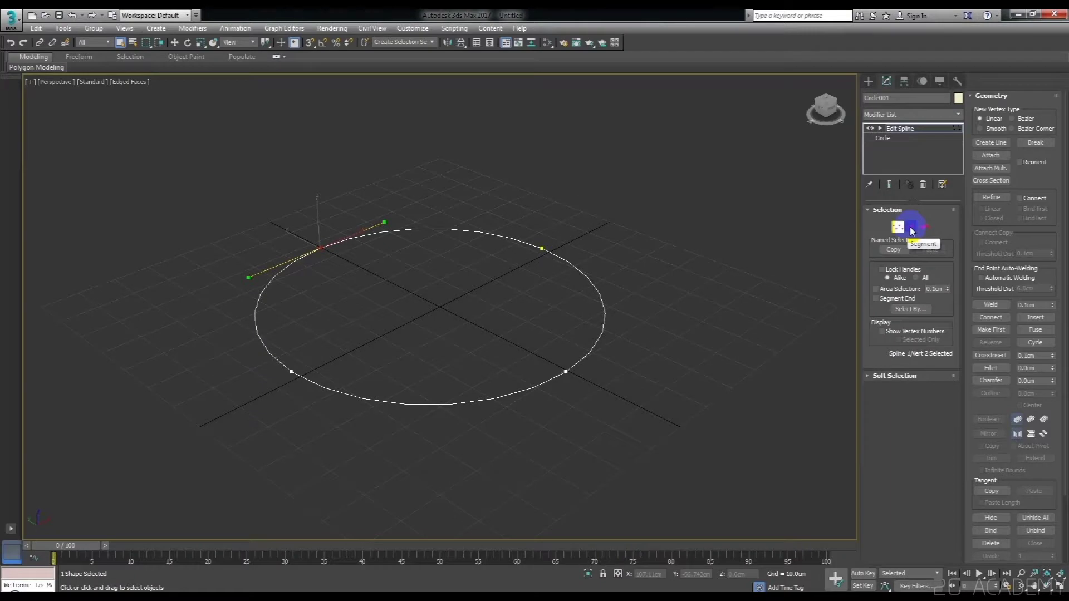
# Select a segment on the circle's right side, then move to Spline sub-object level.
pyautogui.click(911, 228)
pyautogui.moveTo(659, 316); pyautogui.dragTo(576, 311)
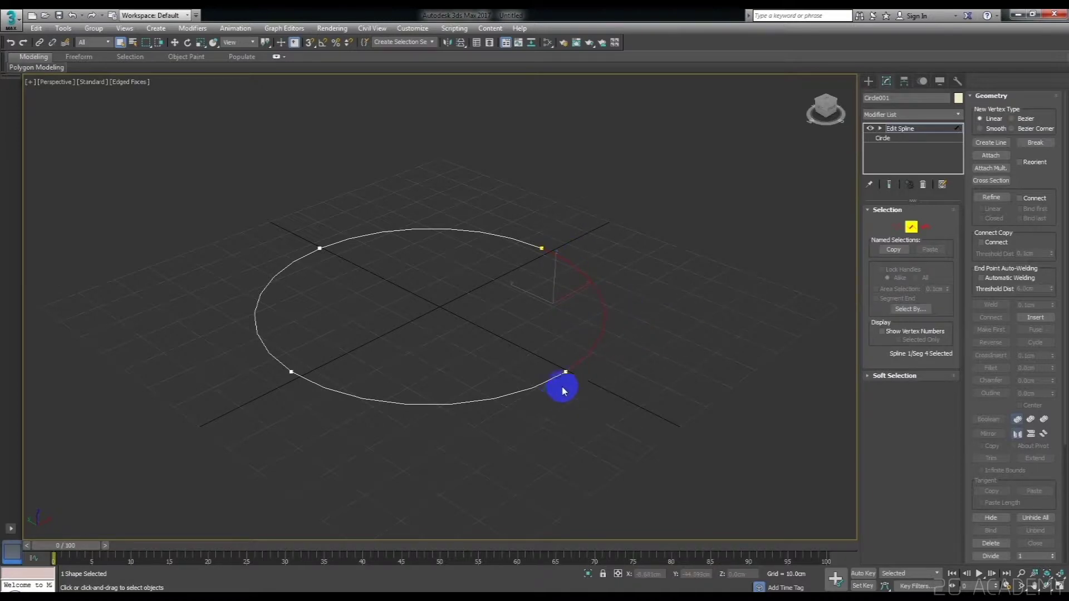
pyautogui.click(925, 228)
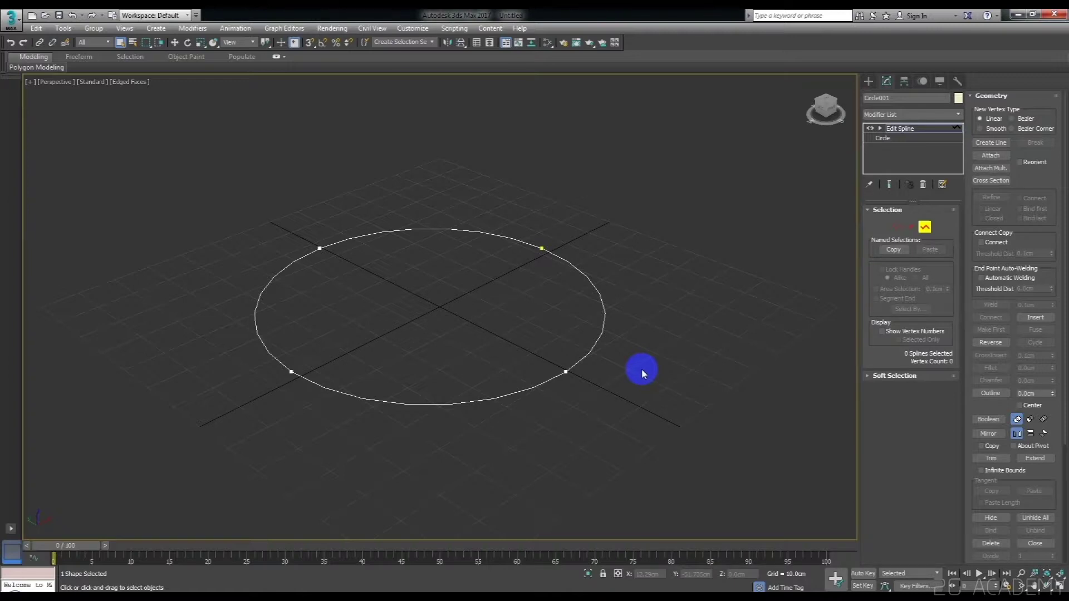
# Back at Vertex level, select the circle's lower-right vertex and set it to Smooth.
pyautogui.click(898, 227)
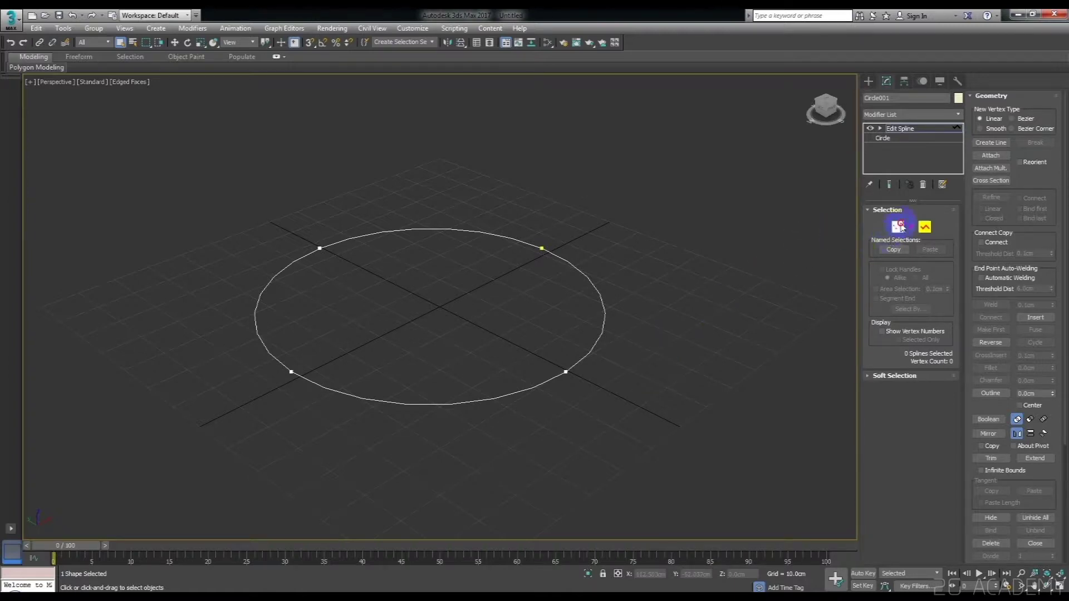
pyautogui.click(703, 363)
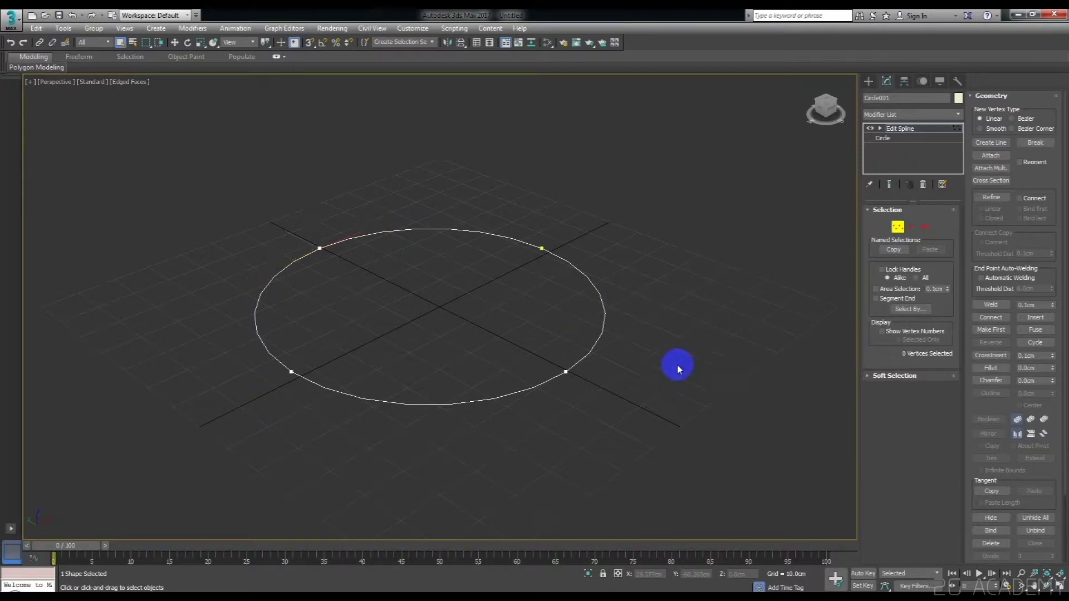
pyautogui.moveTo(512, 350); pyautogui.dragTo(611, 429)
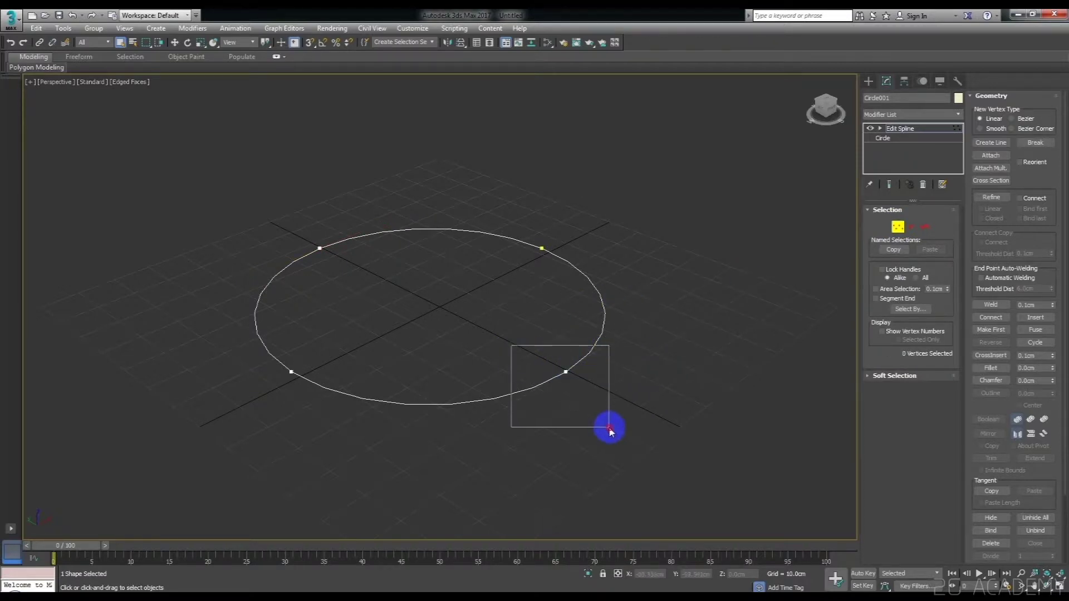
pyautogui.rightClick(586, 377)
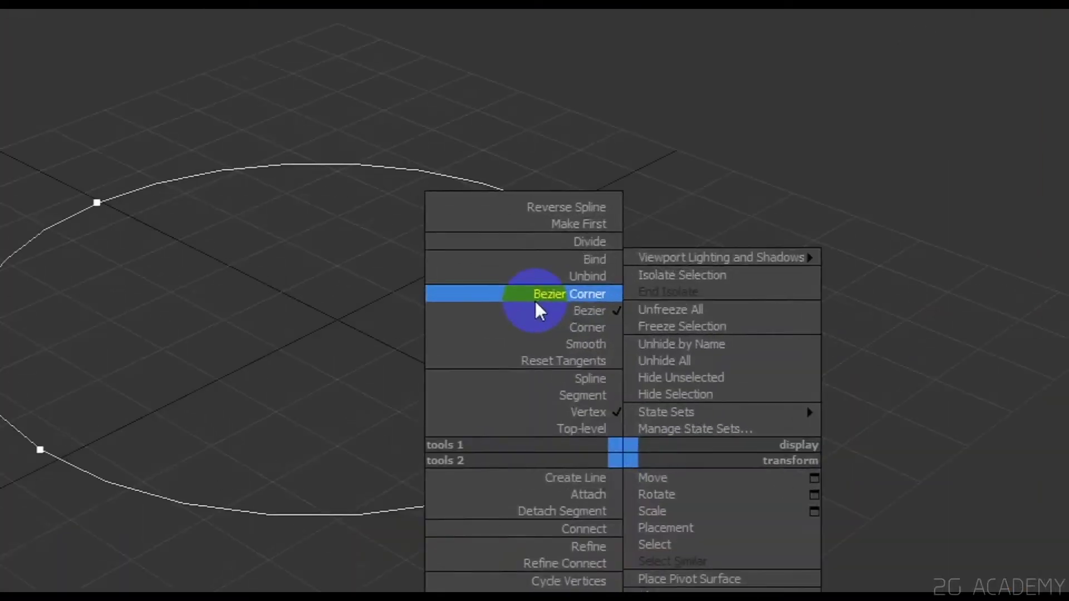
pyautogui.click(567, 349)
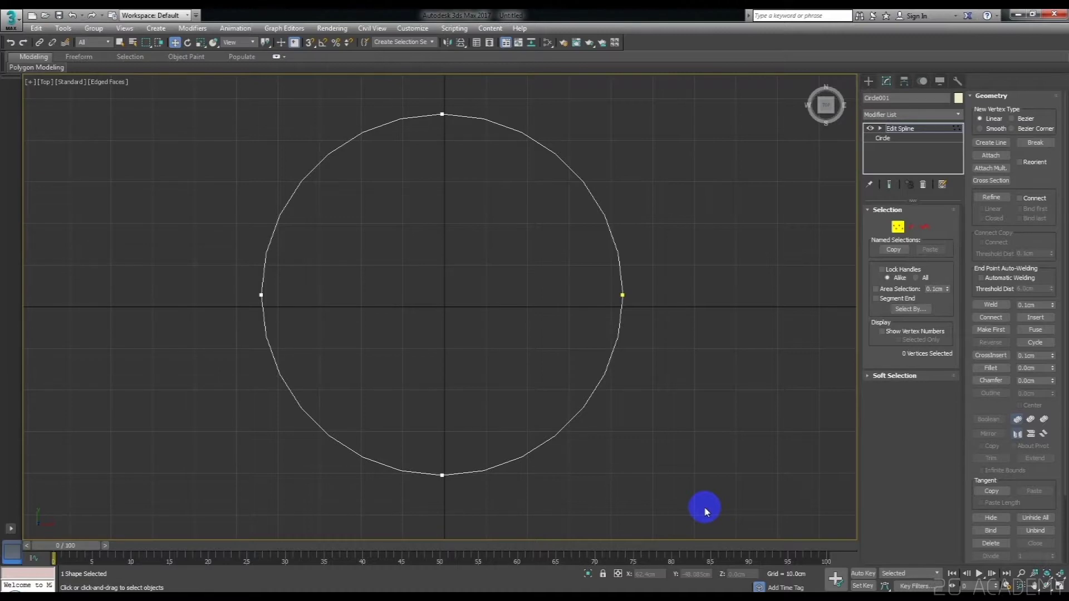
# Select all four vertices and reset their tangents.
pyautogui.moveTo(722, 516)
pyautogui.mouseDown()
pyautogui.moveTo(206, 66)
pyautogui.moveTo(200, 81)
pyautogui.mouseUp()
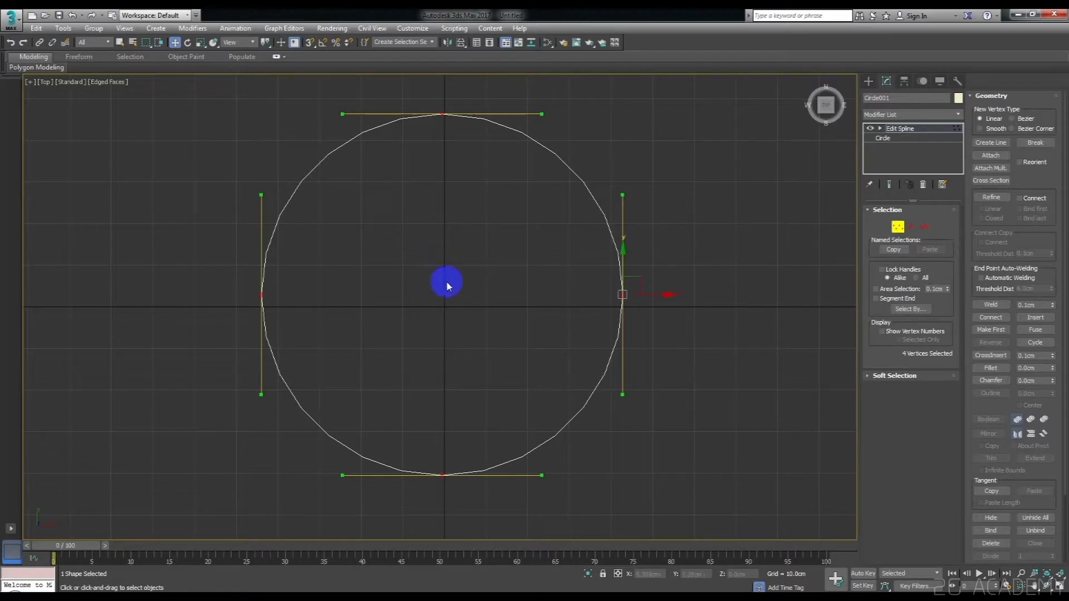
pyautogui.rightClick(452, 250)
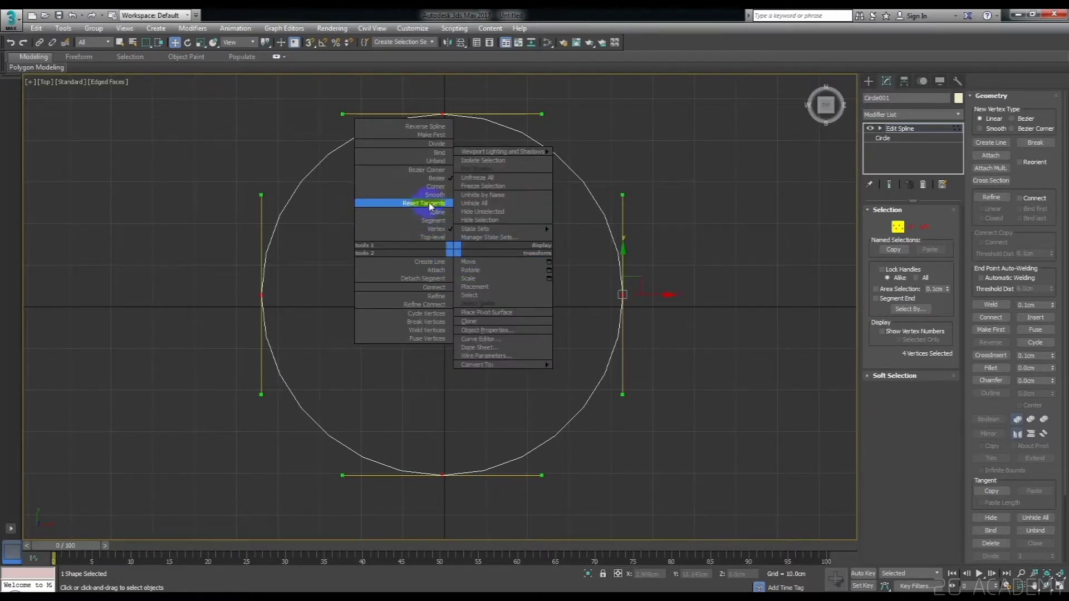
pyautogui.click(430, 204)
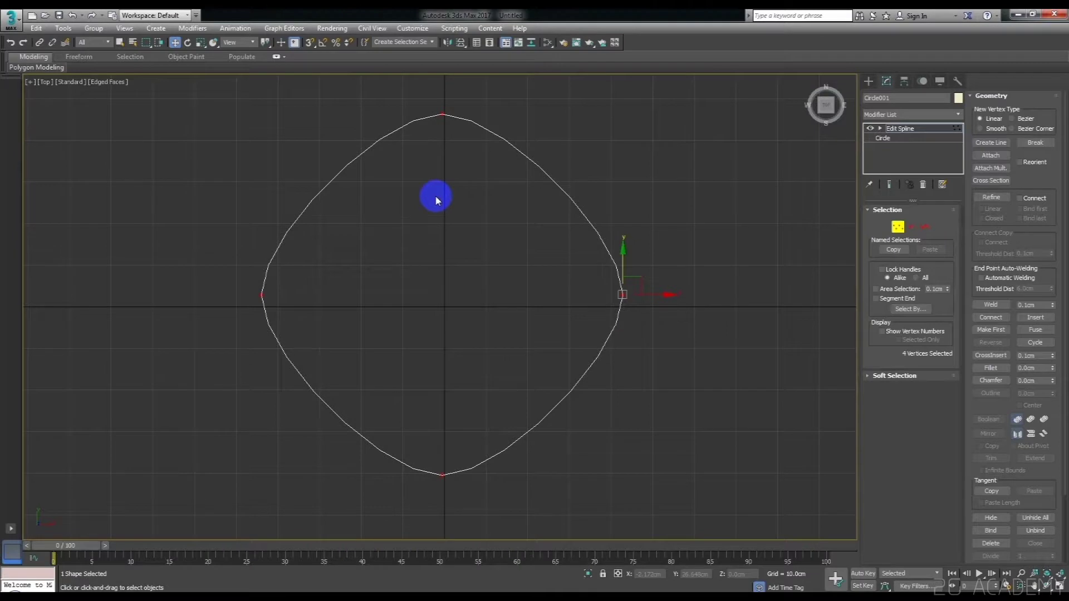
pyautogui.click(431, 306)
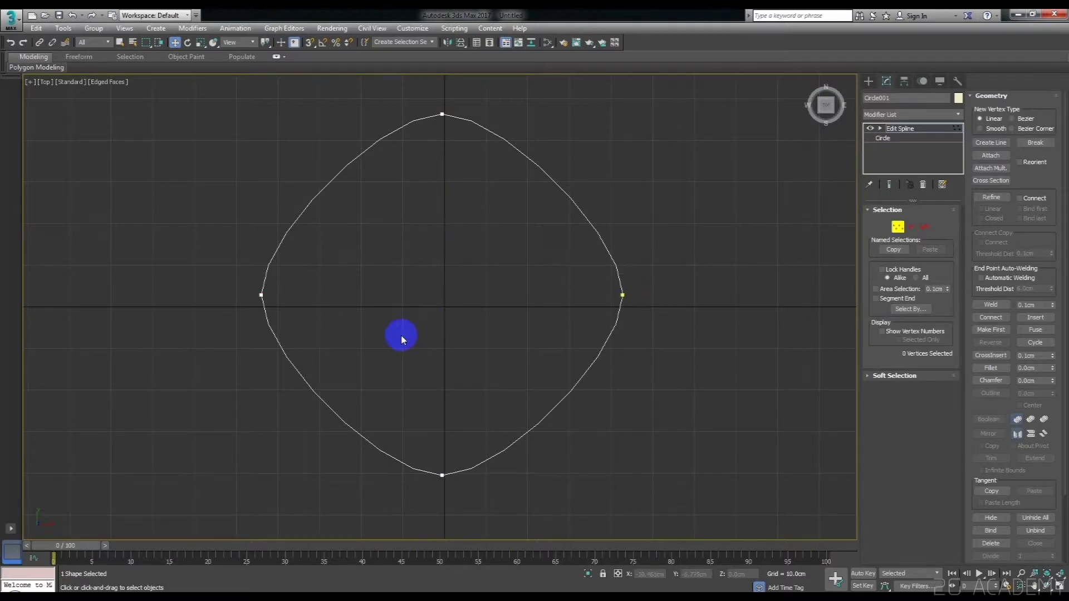
# Move the bottom vertex back under the centre, then reselect all four vertices.
pyautogui.moveTo(397, 319); pyautogui.dragTo(519, 480)
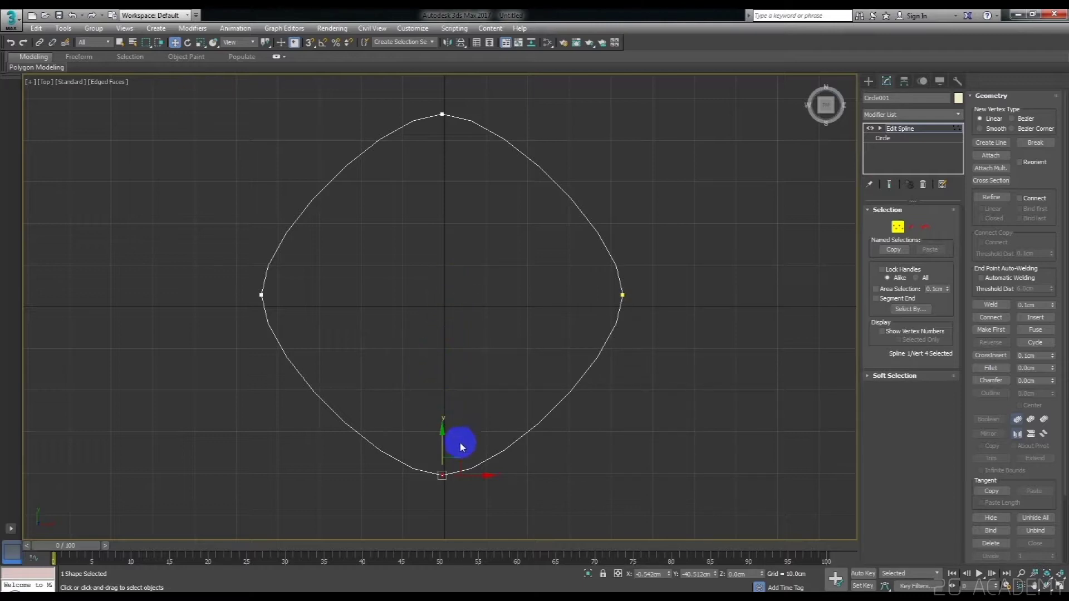
pyautogui.moveTo(456, 454)
pyautogui.mouseDown()
pyautogui.moveTo(413, 392)
pyautogui.moveTo(424, 488)
pyautogui.mouseUp()
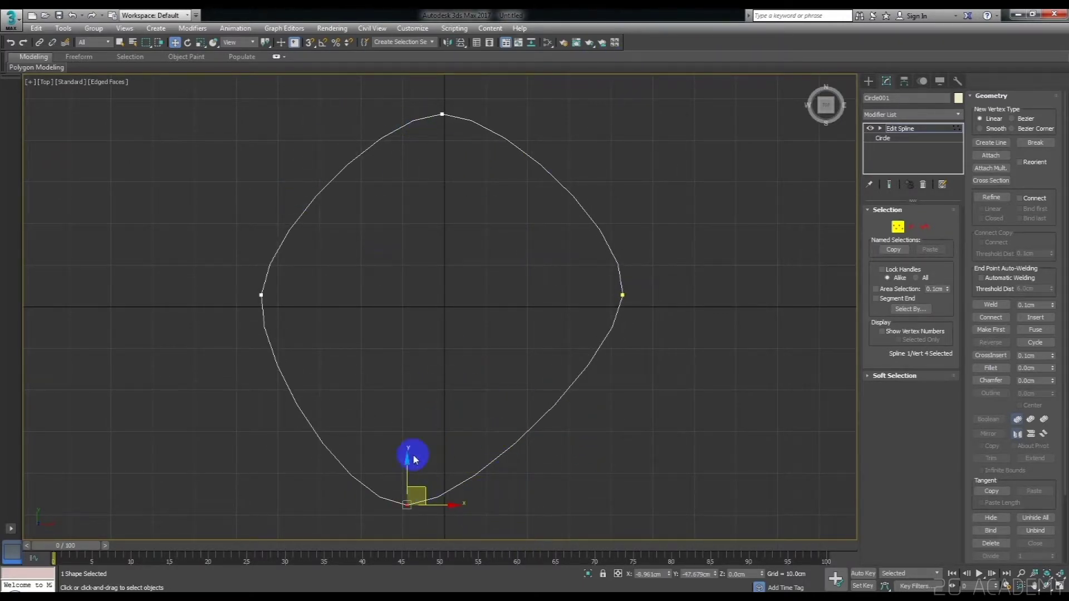
pyautogui.moveTo(419, 496)
pyautogui.mouseDown()
pyautogui.moveTo(488, 394)
pyautogui.moveTo(449, 459)
pyautogui.moveTo(460, 460)
pyautogui.mouseUp()
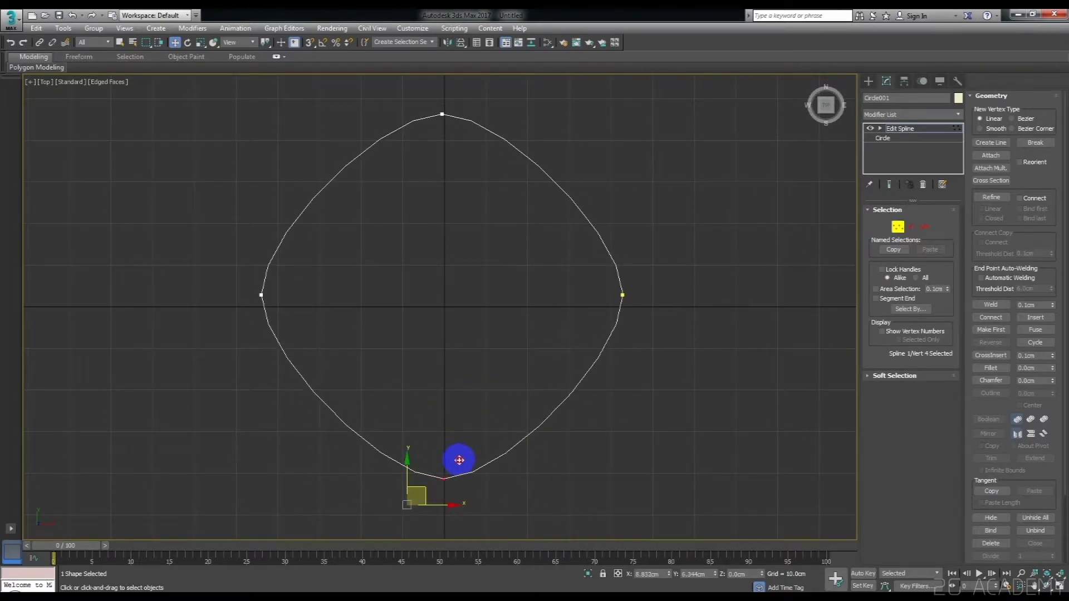
pyautogui.press('q')
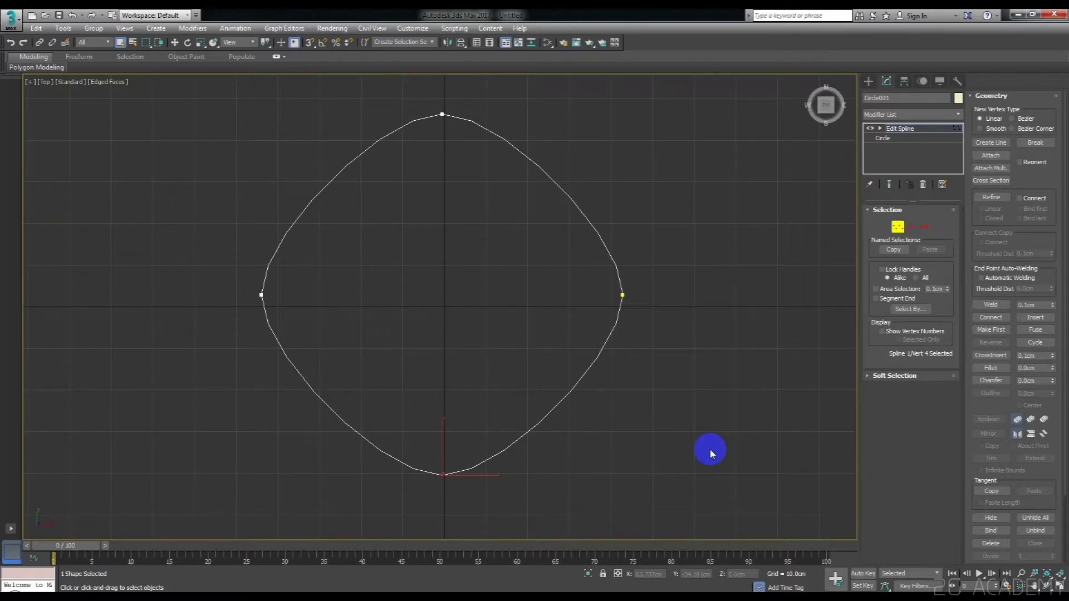
pyautogui.moveTo(739, 502)
pyautogui.mouseDown()
pyautogui.moveTo(238, 195)
pyautogui.moveTo(164, 92)
pyautogui.mouseUp()
# Make all four vertices Corner type for a diamond, test-moving the bottom vertex.
pyautogui.rightClick(433, 229)
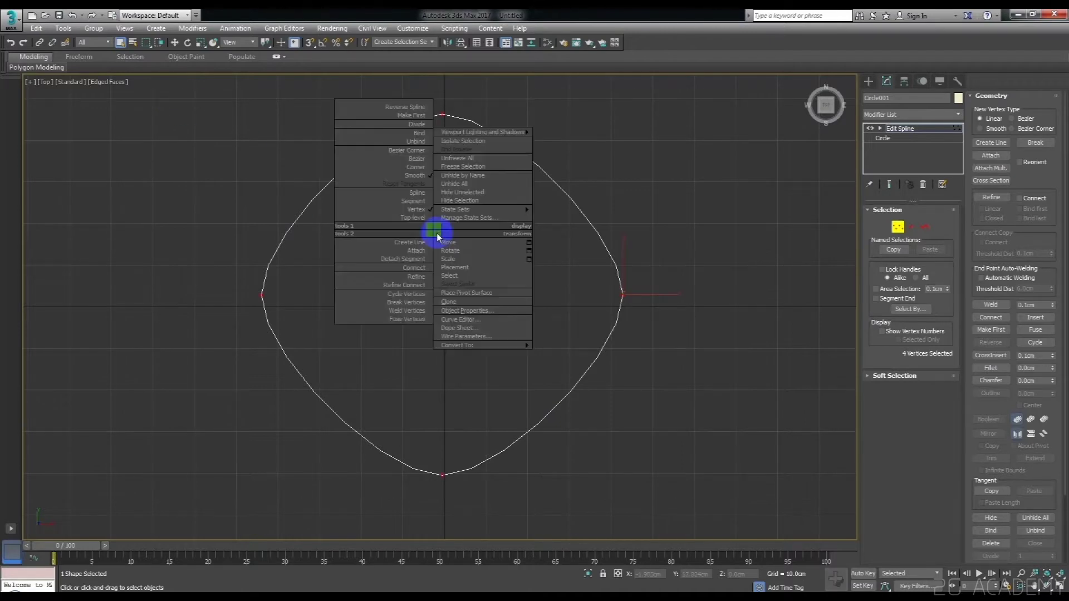
pyautogui.click(415, 167)
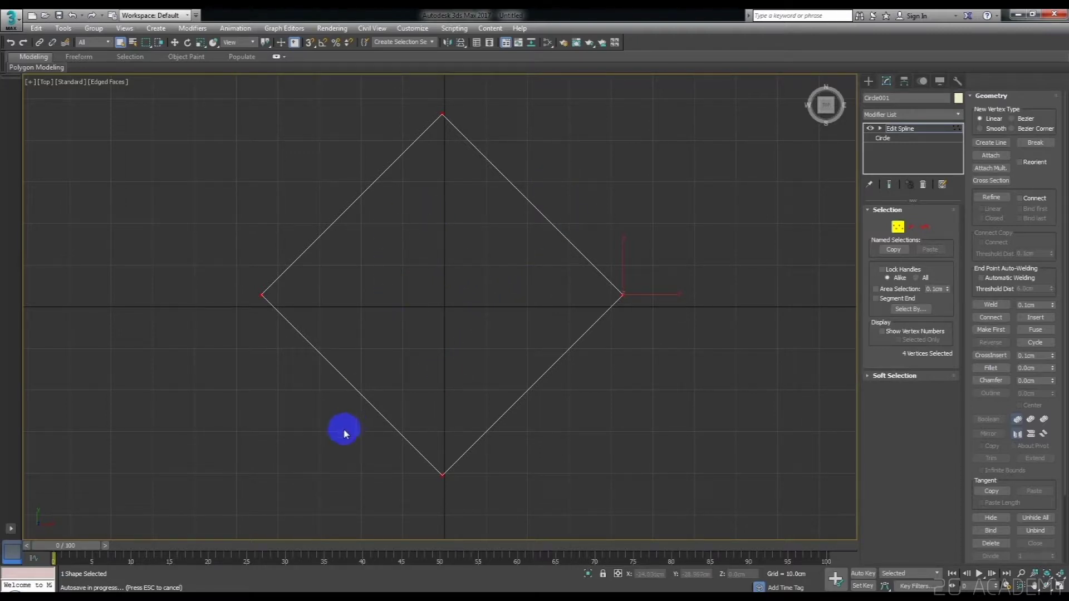
pyautogui.moveTo(346, 430); pyautogui.dragTo(486, 524)
pyautogui.press('w')
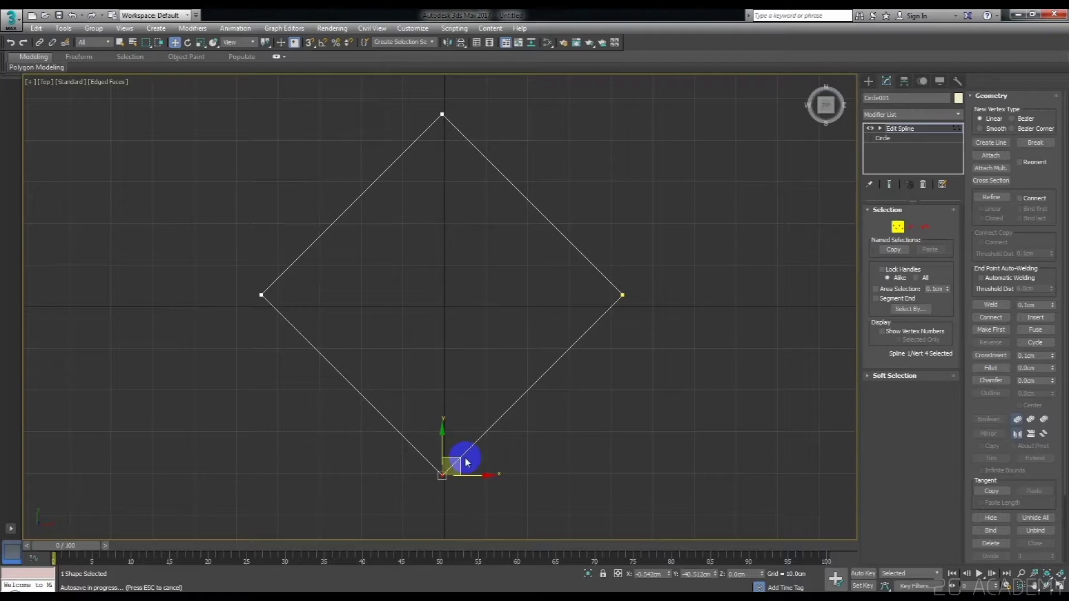
pyautogui.moveTo(460, 458); pyautogui.dragTo(489, 437)
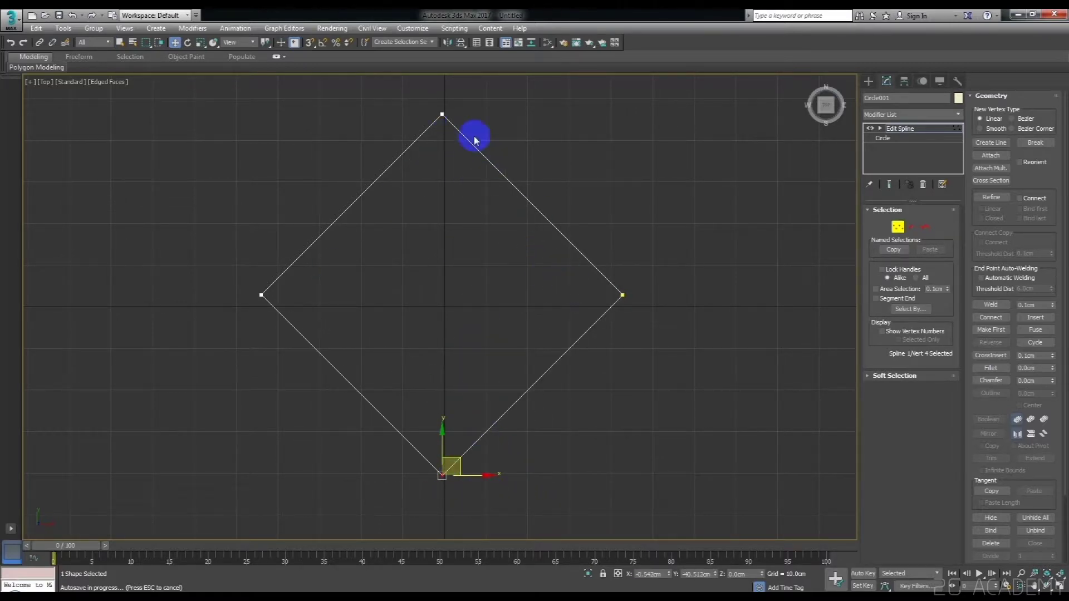
pyautogui.moveTo(460, 466)
pyautogui.mouseDown()
pyautogui.moveTo(530, 456)
pyautogui.moveTo(394, 446)
pyautogui.moveTo(462, 466)
pyautogui.mouseUp()
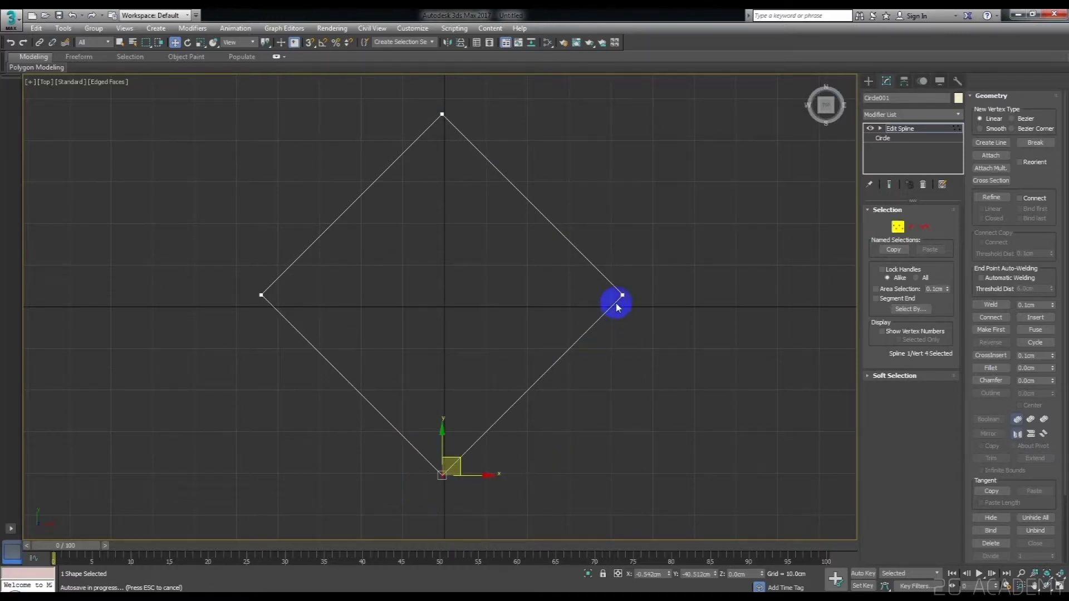
pyautogui.moveTo(461, 463)
pyautogui.mouseDown()
pyautogui.moveTo(482, 433)
pyautogui.moveTo(453, 484)
pyautogui.moveTo(420, 453)
pyautogui.moveTo(461, 394)
pyautogui.moveTo(512, 479)
pyautogui.mouseUp()
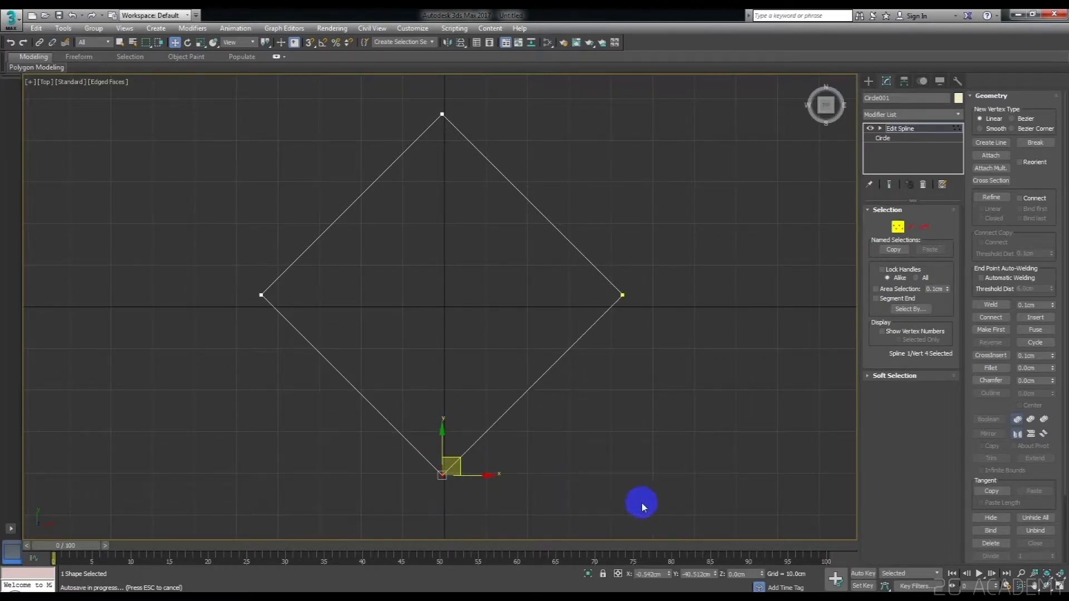
pyautogui.moveTo(666, 511)
pyautogui.mouseDown()
pyautogui.moveTo(496, 389)
pyautogui.moveTo(160, 93)
pyautogui.mouseUp()
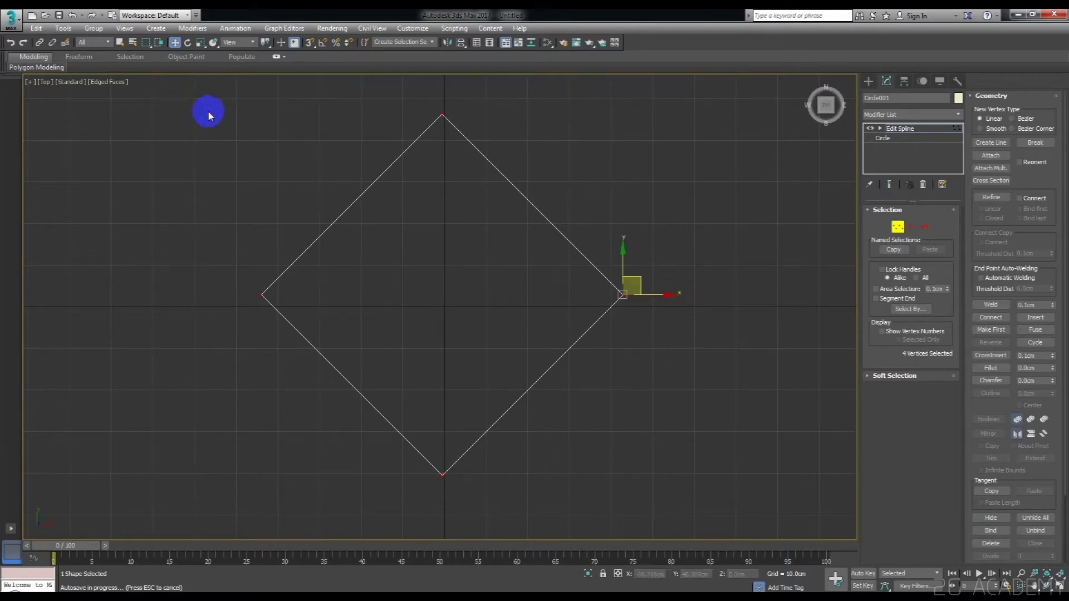
# Convert the four vertices to Bezier and tilt the right vertex's tangent into a bulge.
pyautogui.rightClick(423, 229)
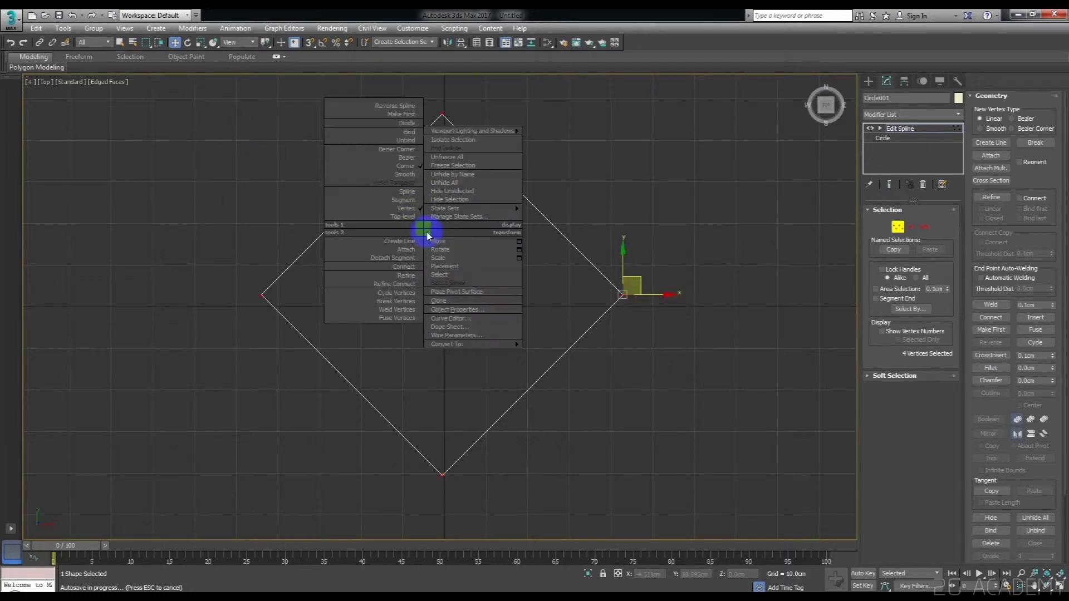
pyautogui.click(407, 164)
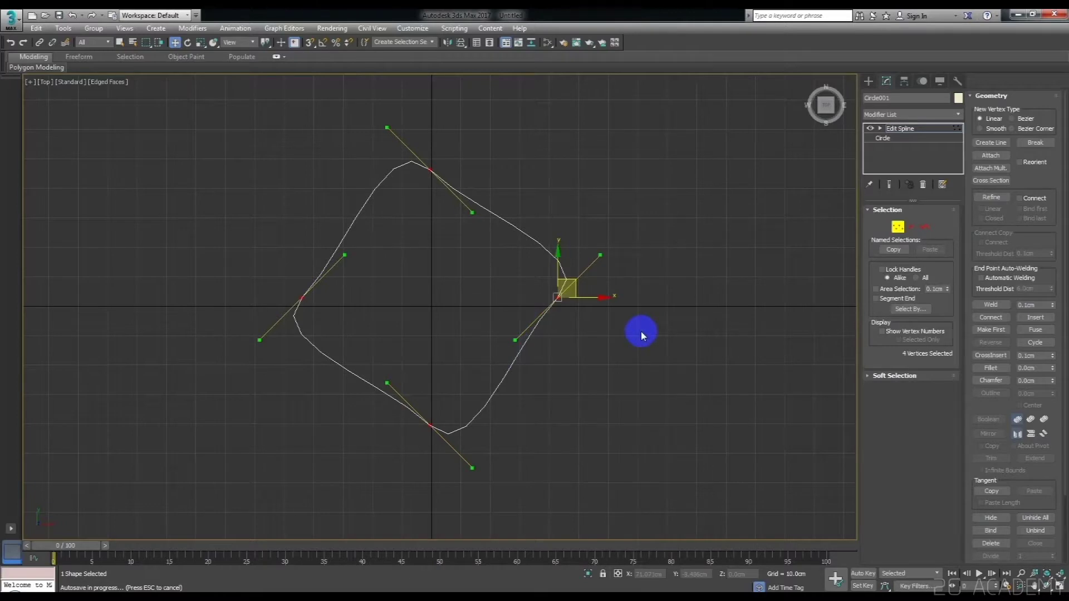
pyautogui.moveTo(600, 256)
pyautogui.mouseDown()
pyautogui.moveTo(588, 229)
pyautogui.moveTo(544, 243)
pyautogui.mouseUp()
# Drag the bottom and left vertices' Bezier tangent handles to round the lower-left curve.
pyautogui.click(616, 329)
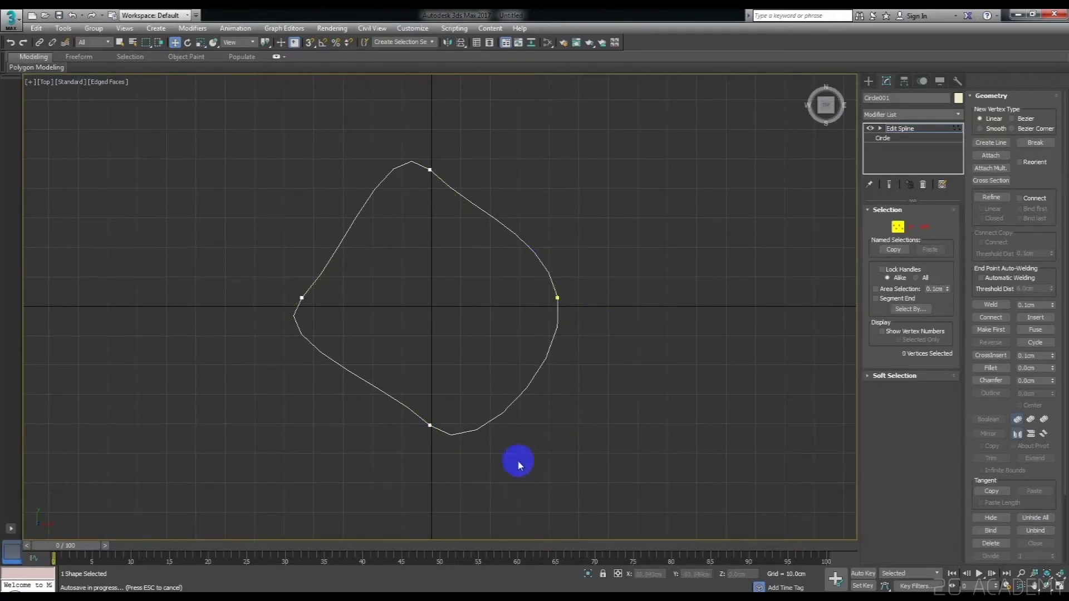
pyautogui.click(430, 425)
pyautogui.moveTo(441, 437)
pyautogui.mouseDown()
pyautogui.moveTo(473, 468)
pyautogui.moveTo(478, 429)
pyautogui.moveTo(493, 441)
pyautogui.moveTo(486, 452)
pyautogui.mouseUp()
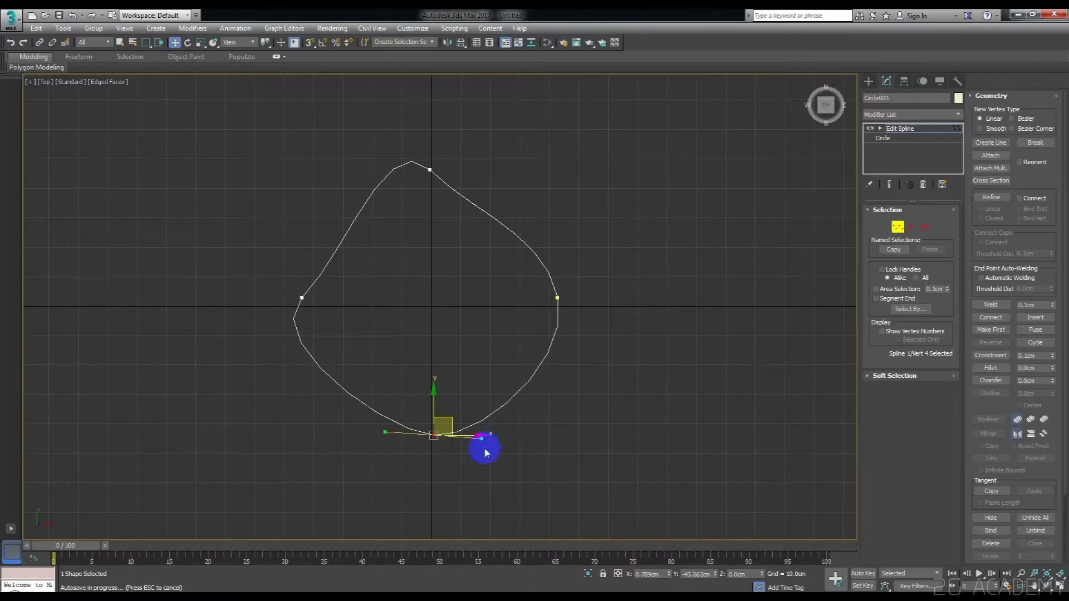
pyautogui.moveTo(485, 440); pyautogui.dragTo(524, 418)
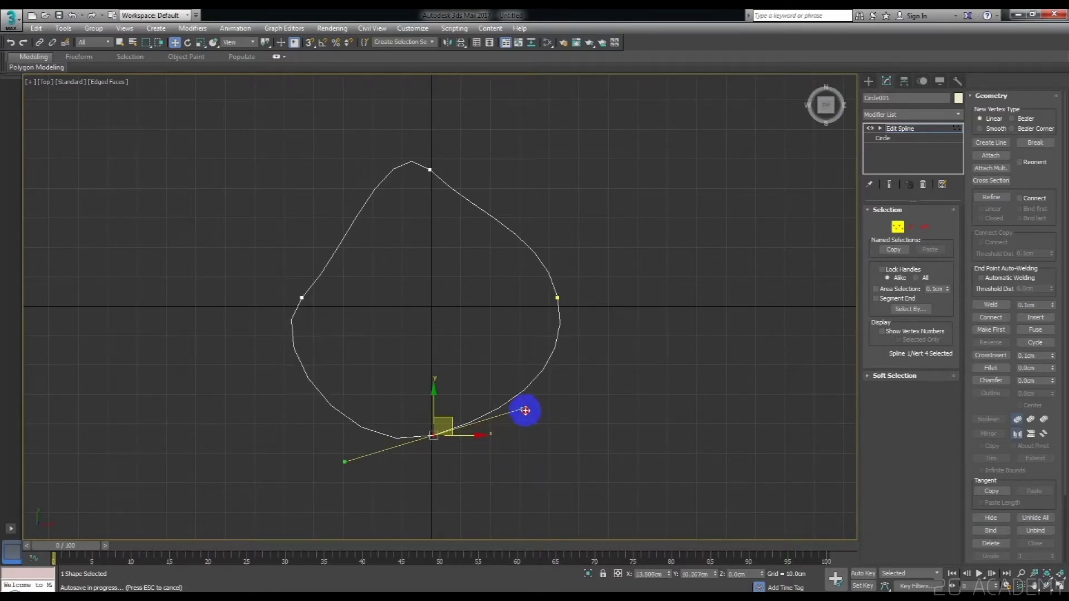
pyautogui.moveTo(398, 351)
pyautogui.mouseDown()
pyautogui.moveTo(306, 278)
pyautogui.moveTo(356, 226)
pyautogui.mouseUp()
# Flatten the top tangent, straighten the right tangent vertically, and reselect all four vertices.
pyautogui.click(430, 169)
pyautogui.moveTo(445, 175)
pyautogui.mouseDown()
pyautogui.moveTo(470, 219)
pyautogui.moveTo(509, 172)
pyautogui.mouseUp()
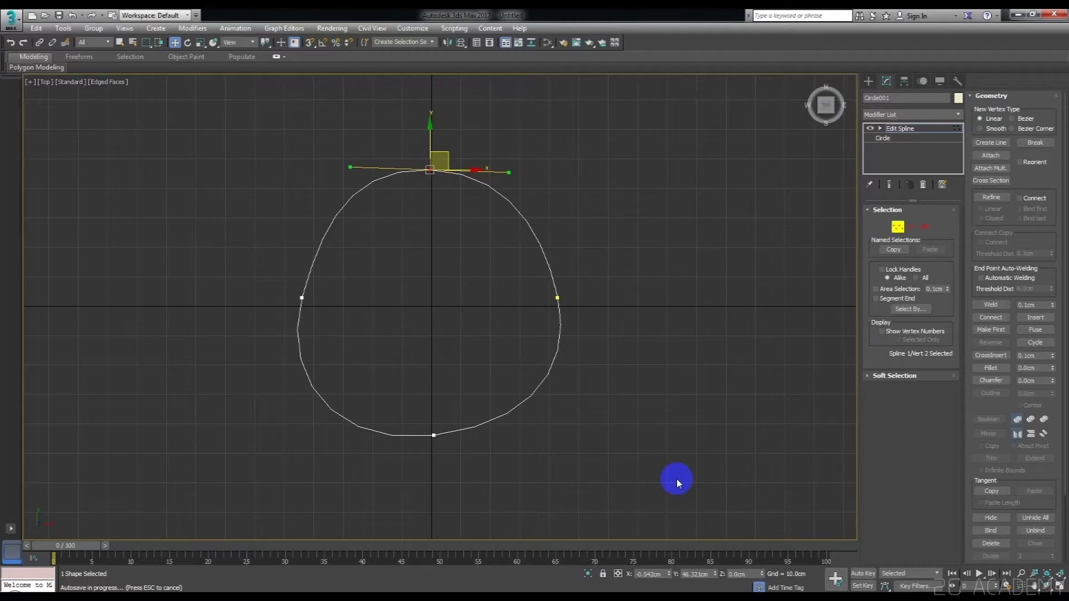
pyautogui.moveTo(602, 360); pyautogui.dragTo(551, 291)
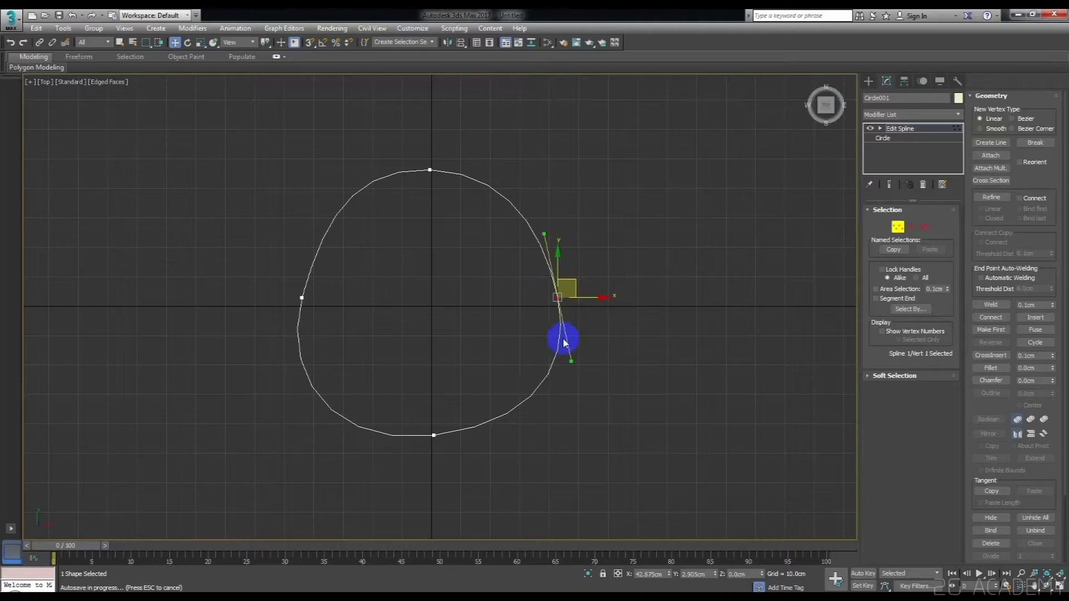
pyautogui.moveTo(571, 361)
pyautogui.mouseDown()
pyautogui.moveTo(557, 361)
pyautogui.moveTo(575, 353)
pyautogui.moveTo(580, 379)
pyautogui.moveTo(569, 367)
pyautogui.moveTo(579, 362)
pyautogui.moveTo(569, 362)
pyautogui.mouseUp()
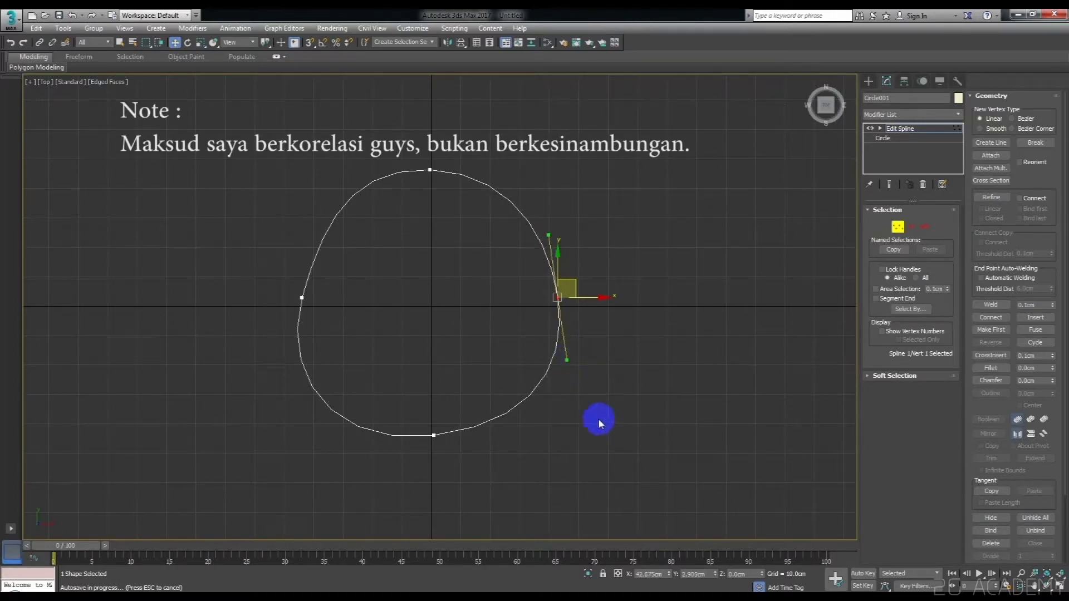
pyautogui.moveTo(630, 473); pyautogui.dragTo(245, 139)
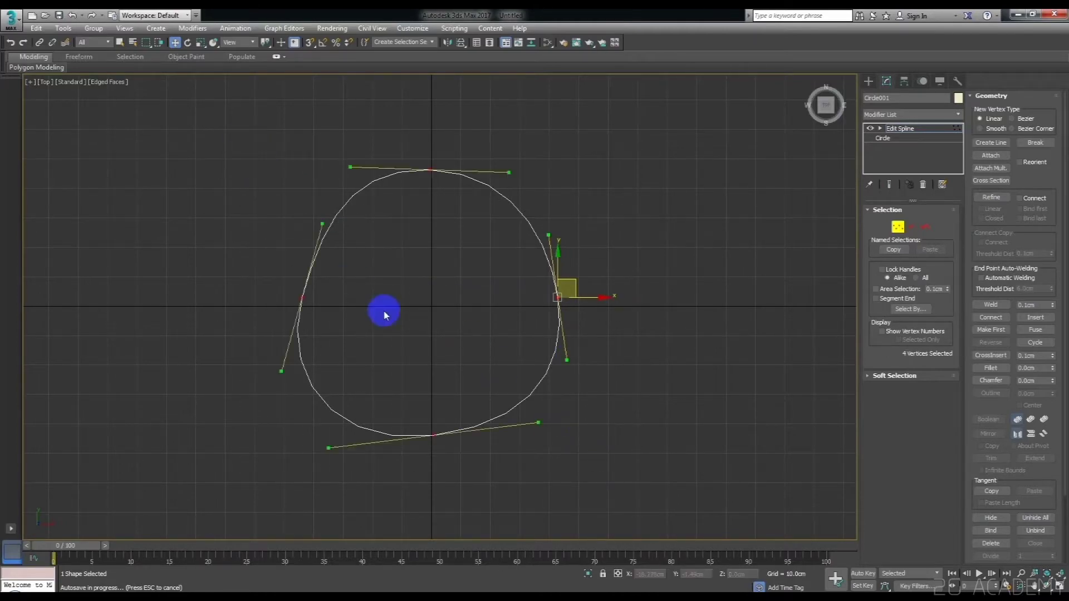
# Set the four vertices to Bezier Corner and pull one right-vertex handle independently.
pyautogui.rightClick(425, 298)
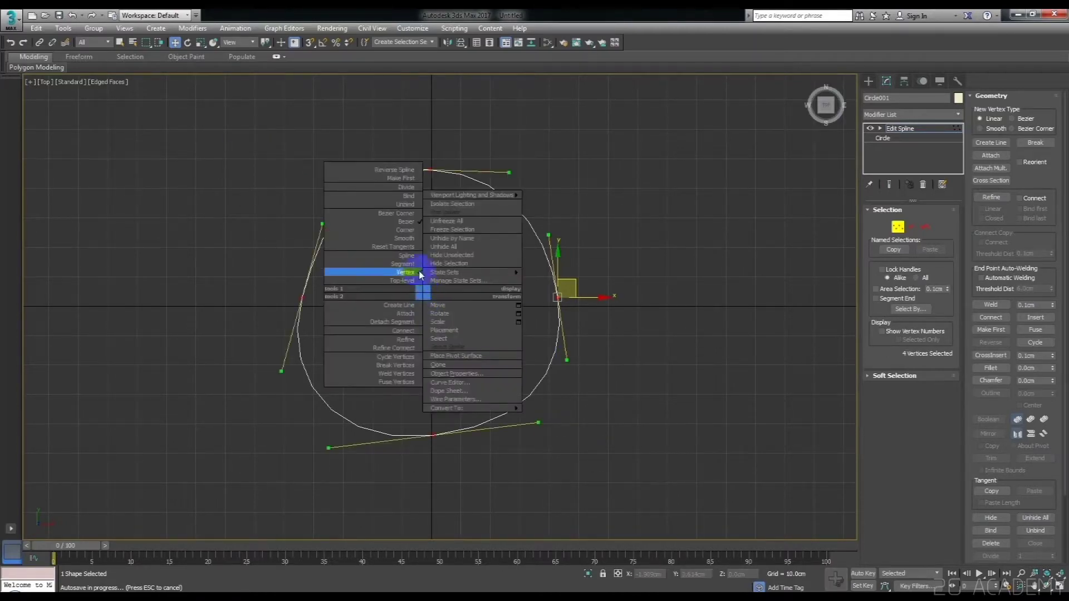
pyautogui.click(407, 215)
pyautogui.click(569, 363)
pyautogui.moveTo(569, 363)
pyautogui.mouseDown()
pyautogui.moveTo(581, 344)
pyautogui.moveTo(585, 358)
pyautogui.moveTo(535, 375)
pyautogui.mouseUp()
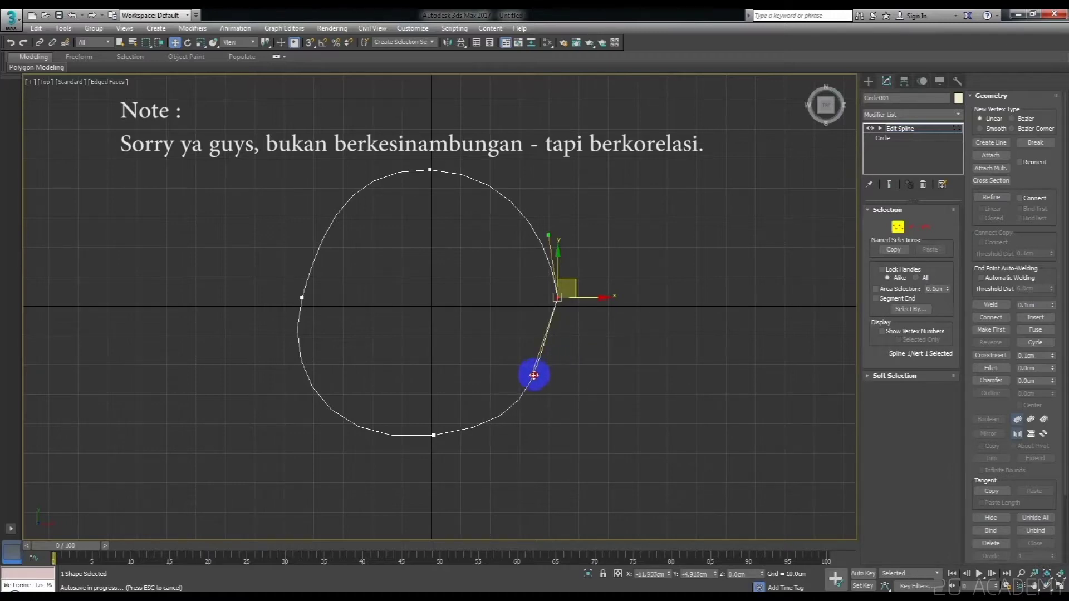
# Select the bottom vertex and try pulling its right handle down, cancelling the drag.
pyautogui.click(434, 433)
pyautogui.moveTo(537, 424)
pyautogui.mouseDown()
pyautogui.moveTo(551, 411)
pyautogui.moveTo(533, 474)
pyautogui.moveTo(498, 499)
pyautogui.mouseUp()
pyautogui.rightClick(499, 502)
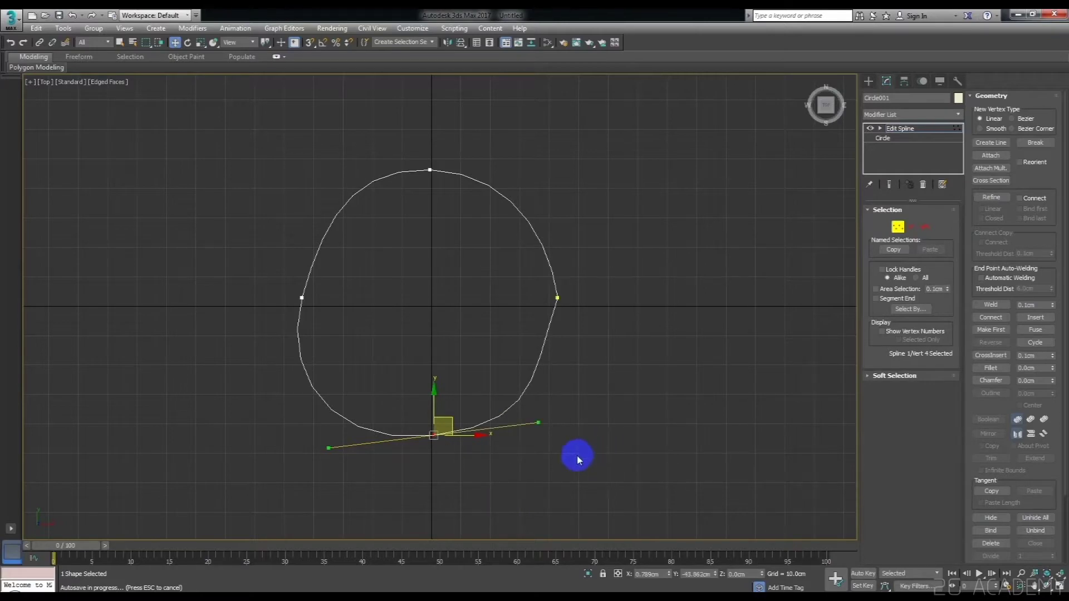
# In Perspective view, drag the bottom vertex's handle to flatten the lower curve.
pyautogui.press('p')
pyautogui.moveTo(516, 466)
pyautogui.keyDown('alt'); pyautogui.mouseDown(button='middle')
pyautogui.moveTo(557, 362)
pyautogui.moveTo(499, 455)
pyautogui.moveTo(526, 399)
pyautogui.mouseUp(button='middle'); pyautogui.keyUp('alt')
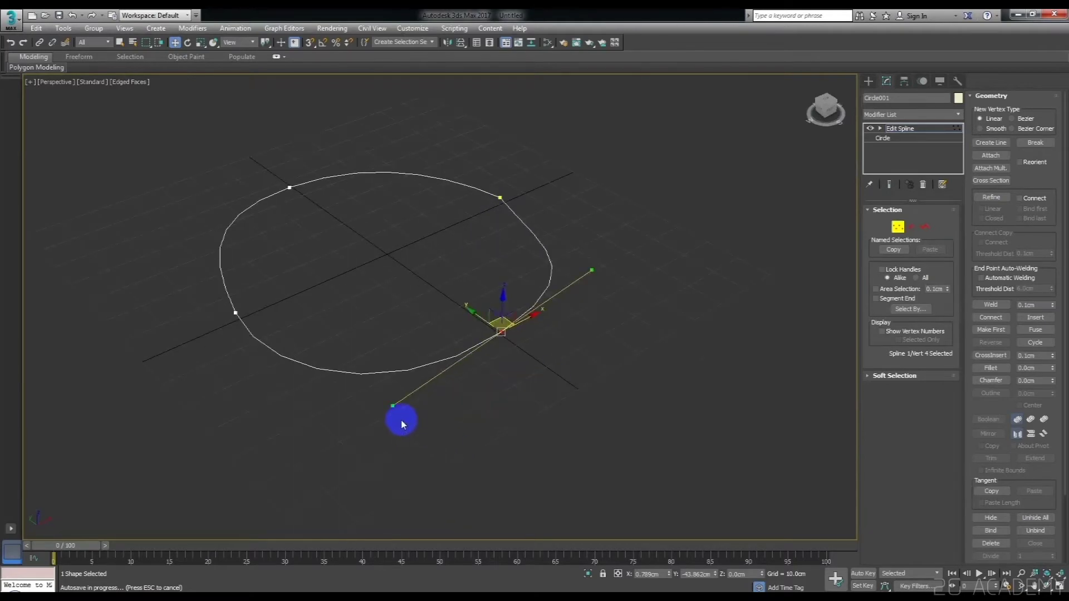
pyautogui.moveTo(394, 408)
pyautogui.mouseDown()
pyautogui.moveTo(426, 353)
pyautogui.moveTo(475, 320)
pyautogui.mouseUp()
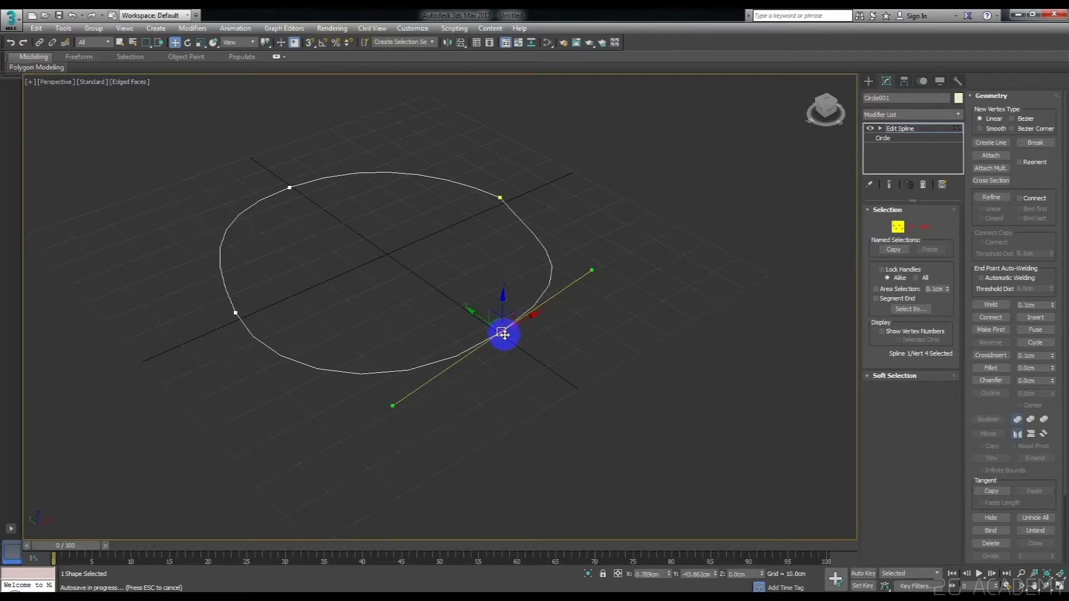
pyautogui.moveTo(392, 408)
pyautogui.mouseDown()
pyautogui.moveTo(635, 299)
pyautogui.moveTo(540, 422)
pyautogui.moveTo(519, 323)
pyautogui.mouseUp()
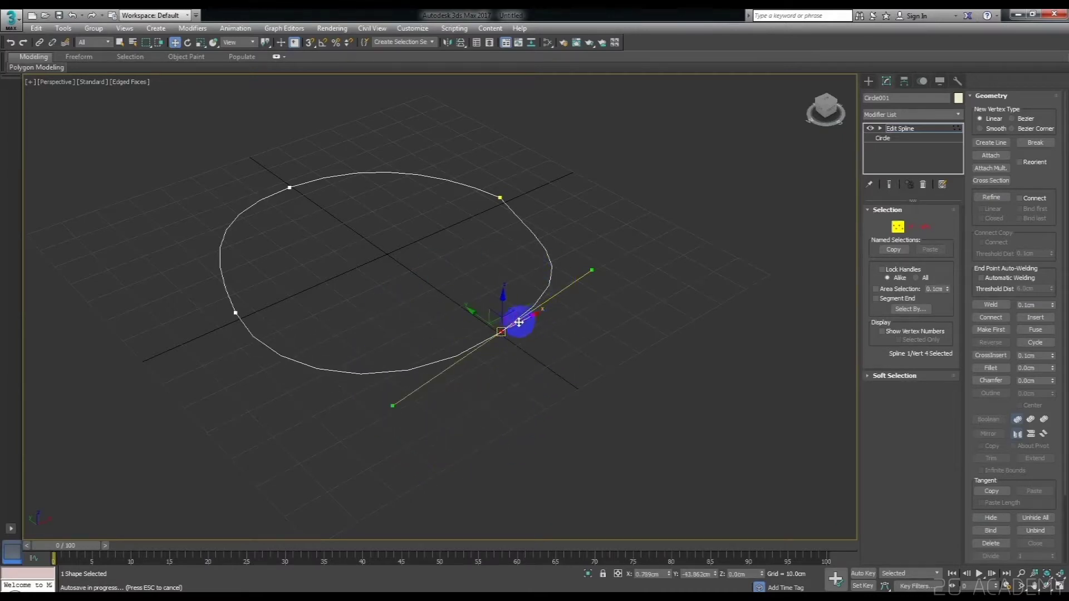
pyautogui.moveTo(526, 319)
pyautogui.mouseDown()
pyautogui.moveTo(591, 270)
pyautogui.moveTo(639, 268)
pyautogui.mouseUp()
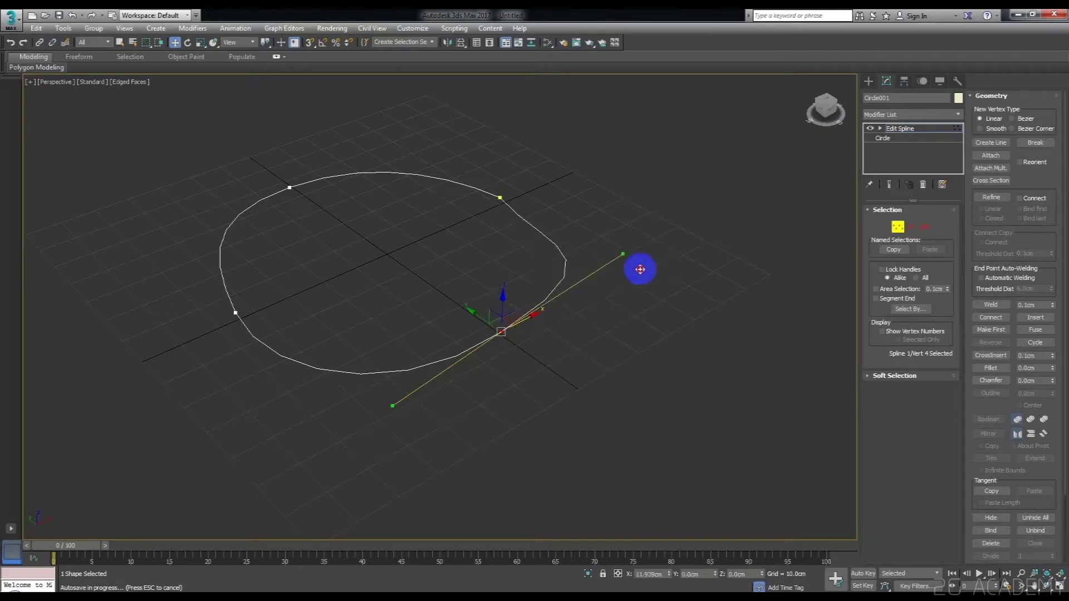
# Orbit around the bottom vertex and try raising its left handle, cancelling the change.
pyautogui.keyDown('alt'); pyautogui.moveTo(509, 341); pyautogui.dragTo(517, 316, button='middle'); pyautogui.keyUp('alt')
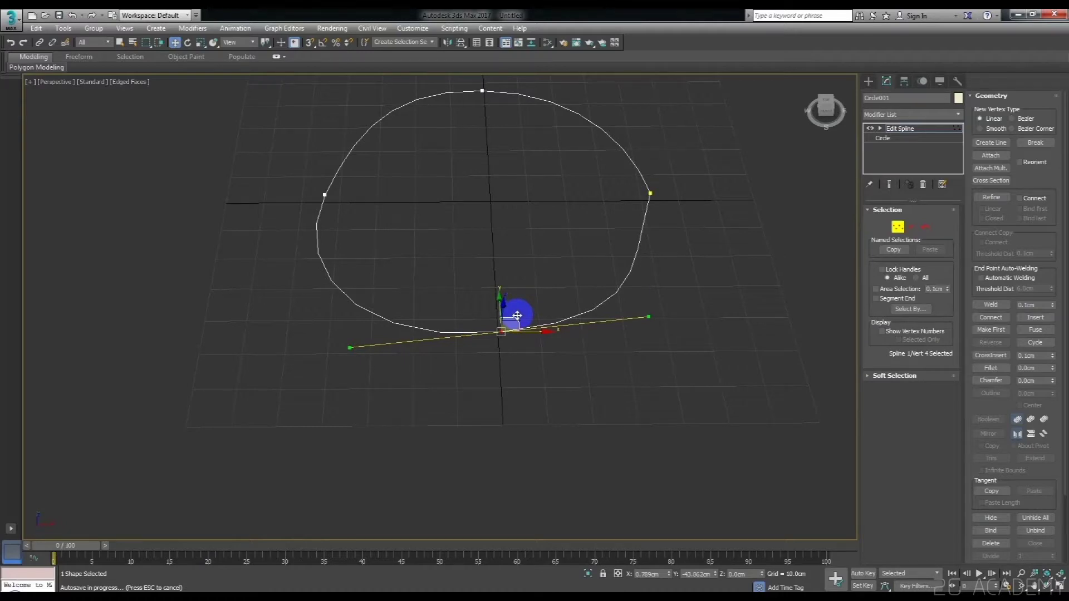
pyautogui.moveTo(350, 348)
pyautogui.mouseDown()
pyautogui.moveTo(387, 318)
pyautogui.moveTo(444, 327)
pyautogui.mouseUp()
pyautogui.rightClick(418, 384)
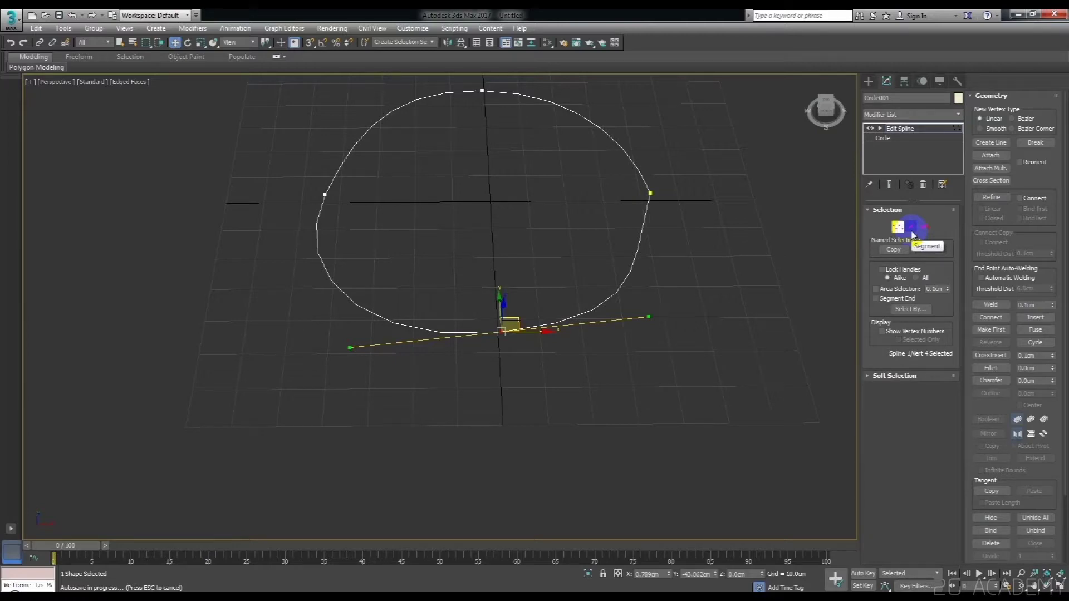
# Box-select all four circle segments and convert them to straight lines.
pyautogui.click(911, 227)
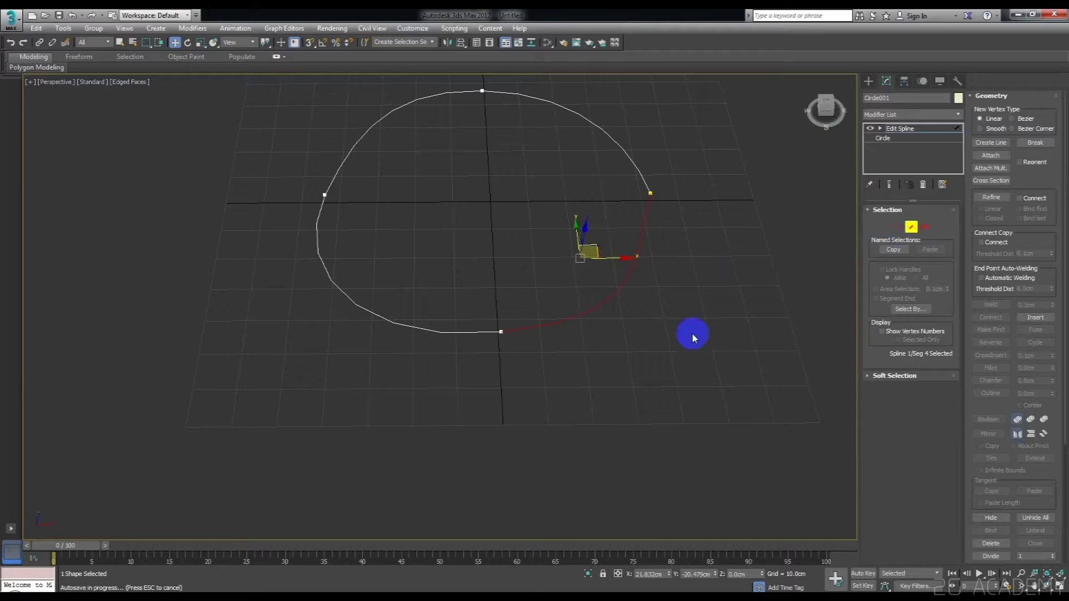
pyautogui.rightClick(663, 278)
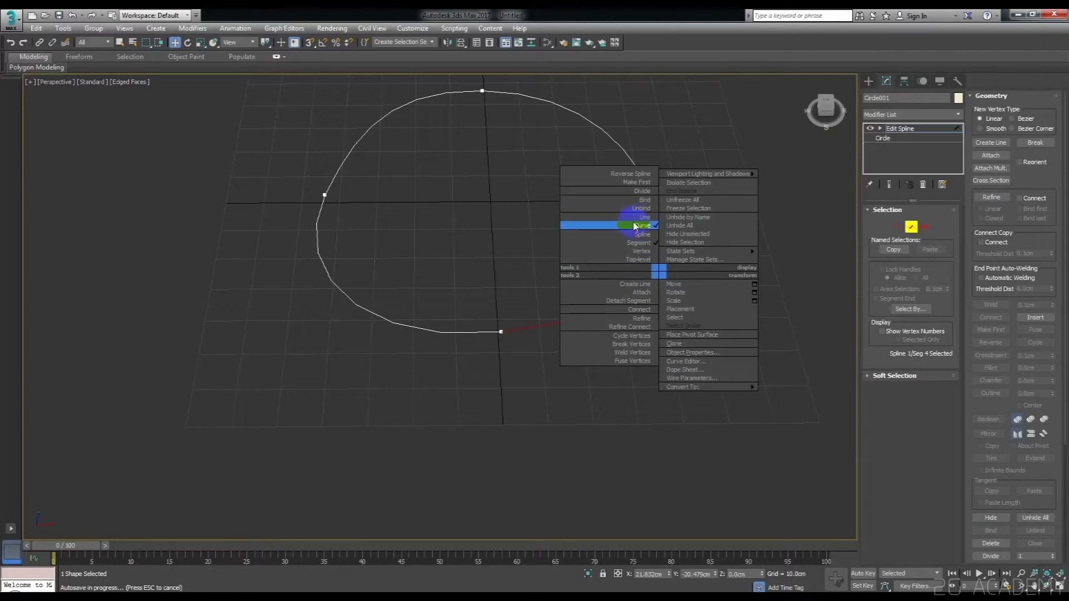
pyautogui.click(518, 245)
pyautogui.keyDown('alt'); pyautogui.moveTo(518, 245); pyautogui.dragTo(632, 445, button='middle'); pyautogui.keyUp('alt')
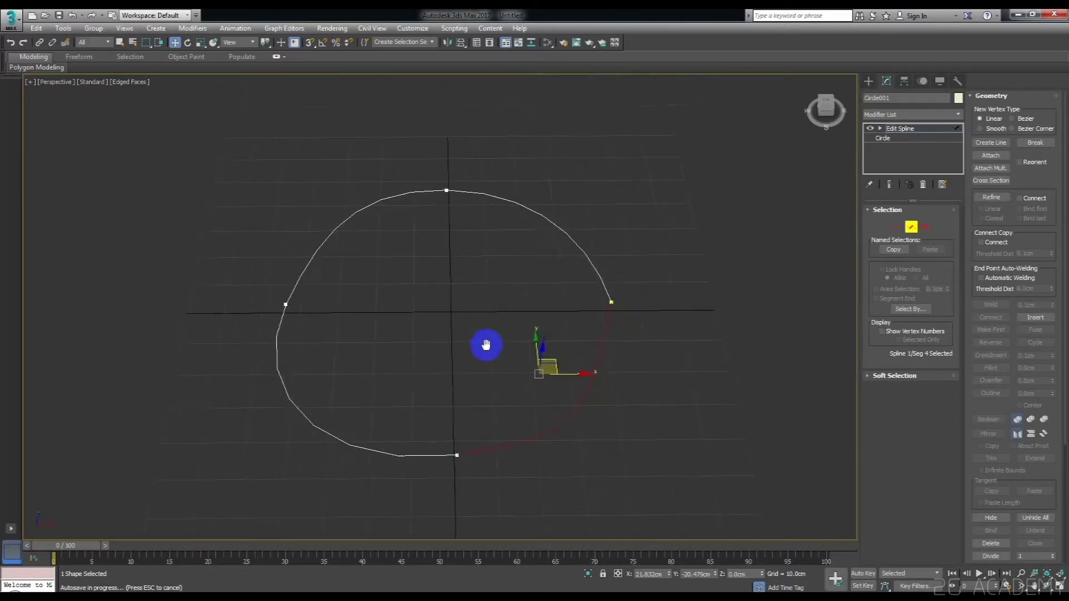
pyautogui.moveTo(680, 469); pyautogui.dragTo(294, 151)
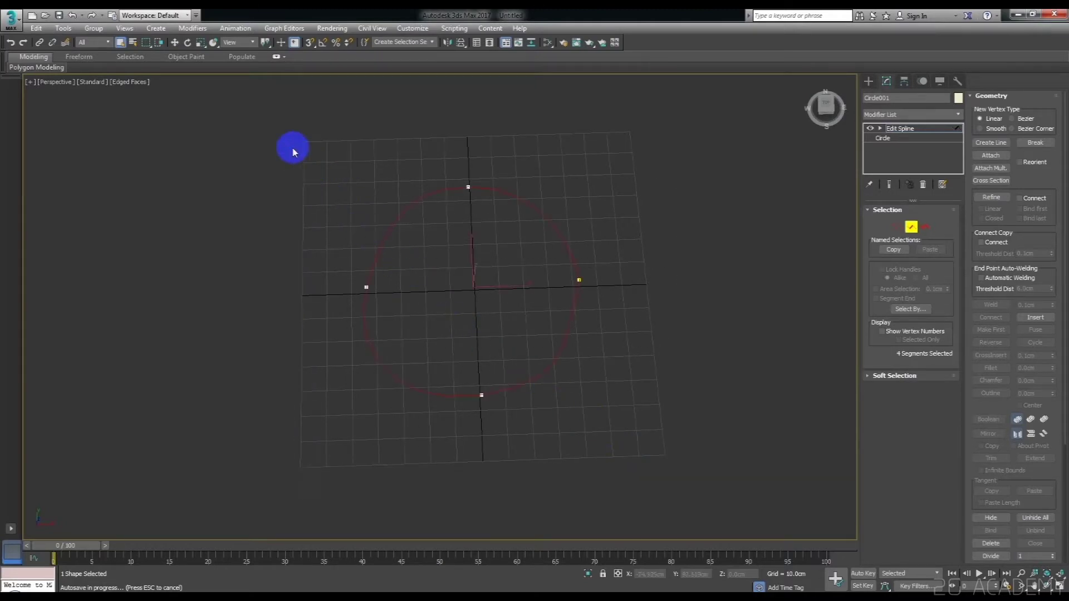
pyautogui.rightClick(502, 273)
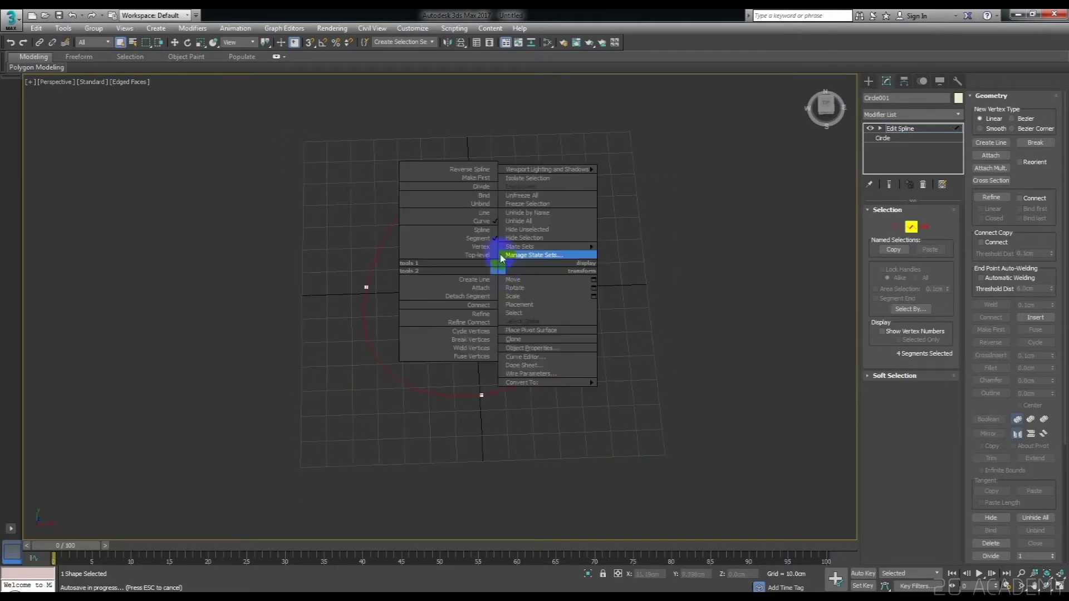
pyautogui.click(485, 215)
# Convert the four segments back to curves so the circle is round again.
pyautogui.moveTo(487, 300); pyautogui.dragTo(454, 300, button='middle')
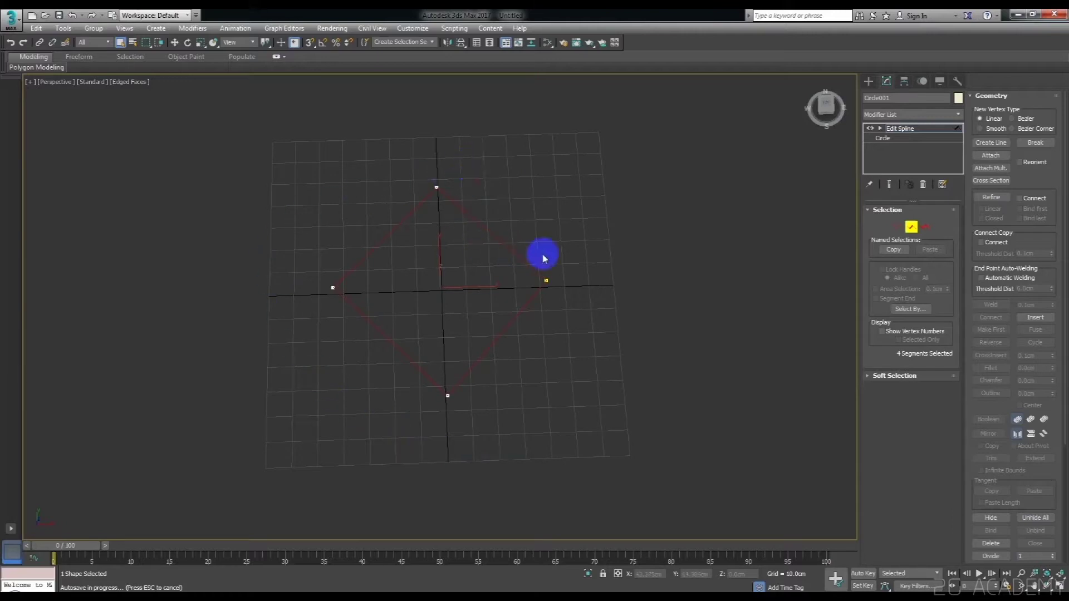
pyautogui.rightClick(579, 294)
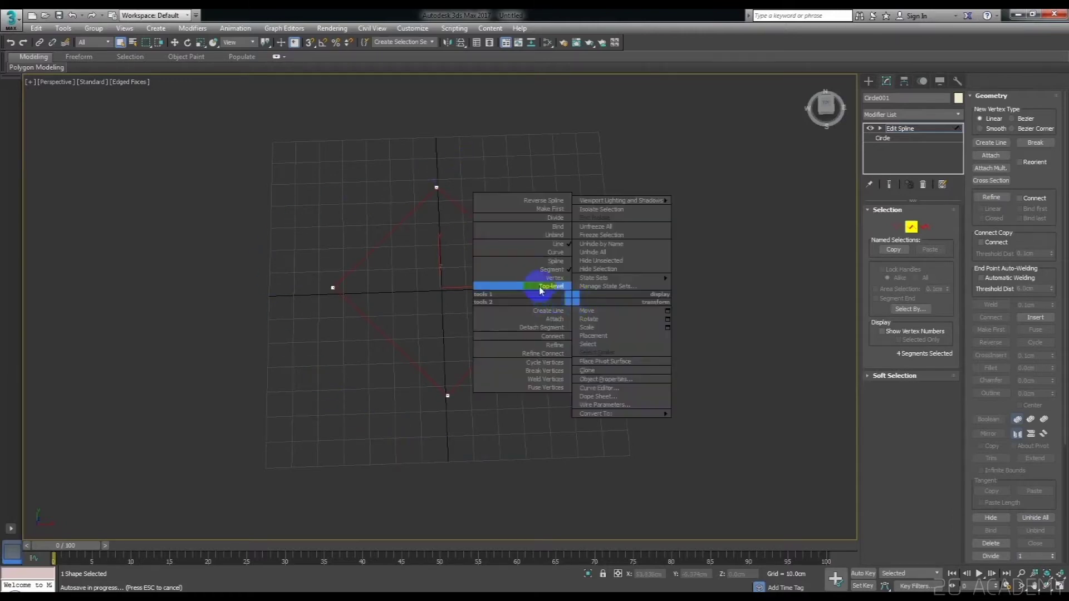
pyautogui.click(557, 254)
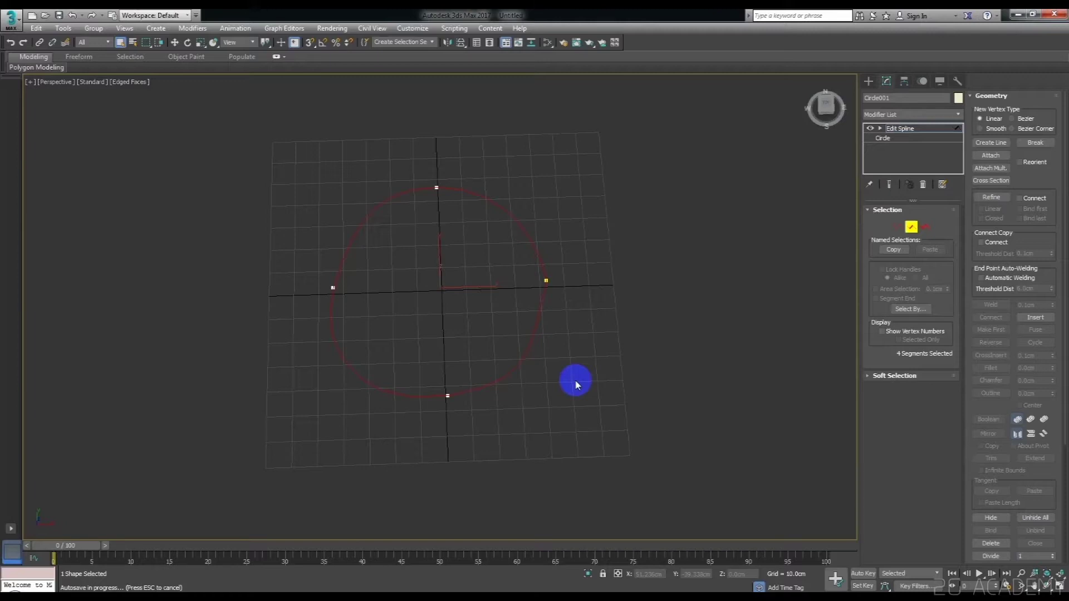
# Delete the Edit Spline modifier and switch the viewport to Top view.
pyautogui.click(905, 228)
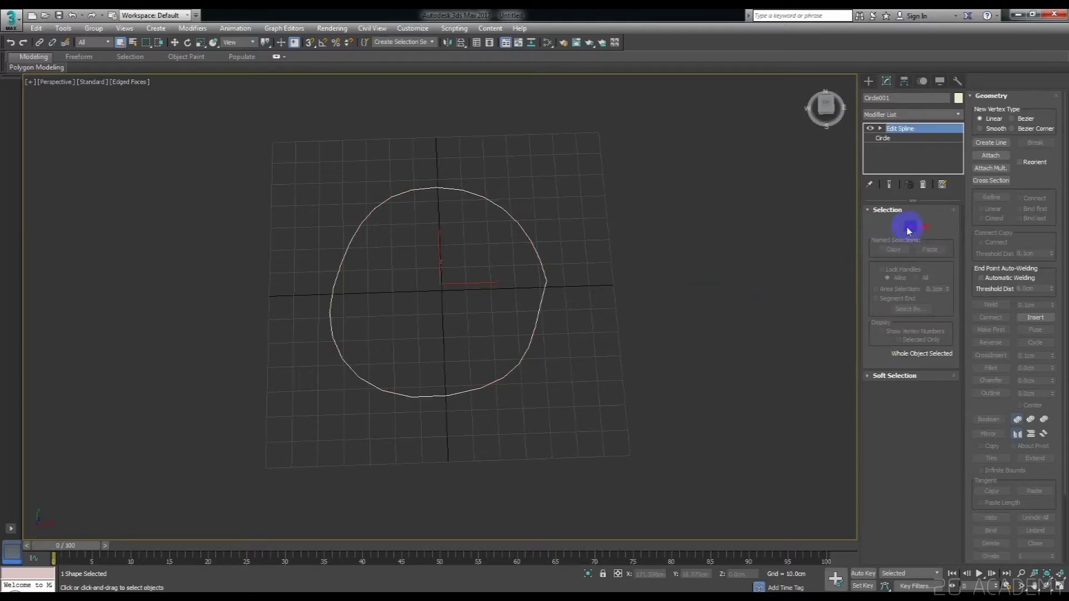
pyautogui.rightClick(894, 129)
pyautogui.click(922, 144)
pyautogui.press('t')
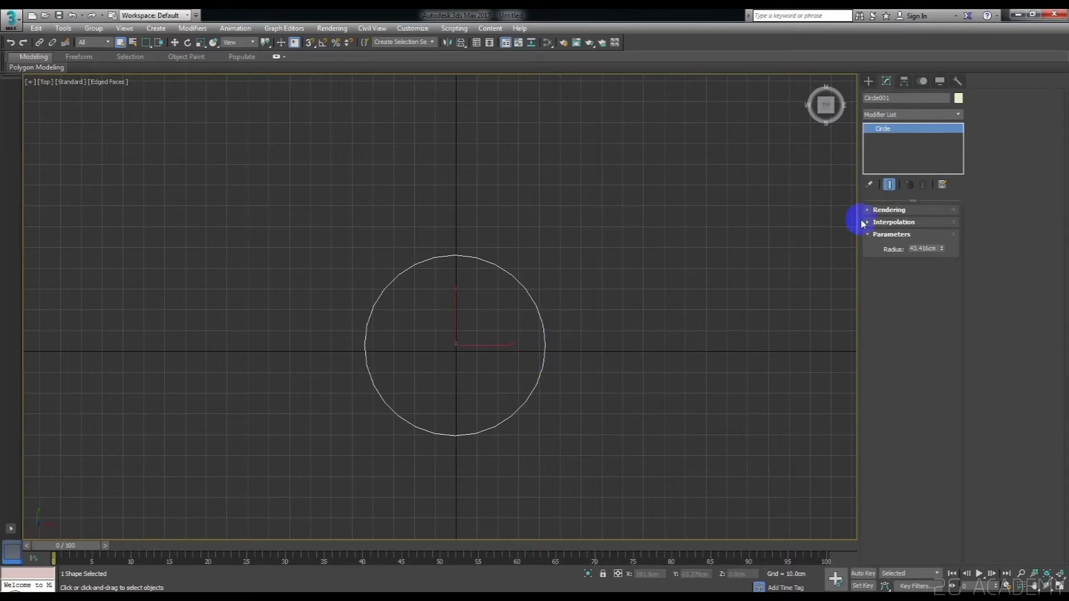
# Set the circle's interpolation Steps to 1, leaving Adaptive off, to form an octagon.
pyautogui.click(893, 222)
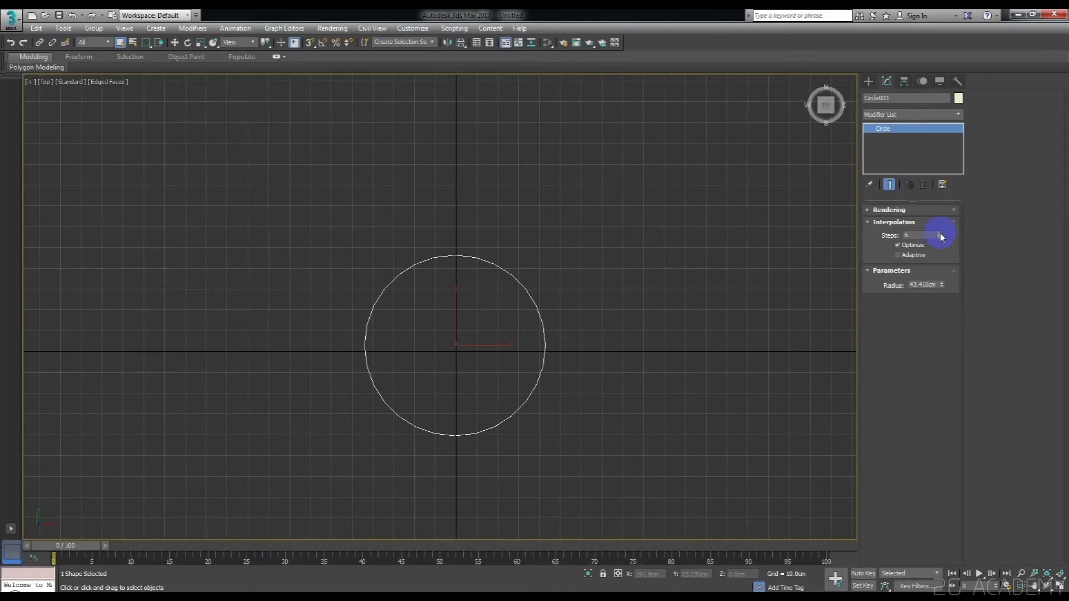
pyautogui.moveTo(940, 238); pyautogui.dragTo(940, 238)
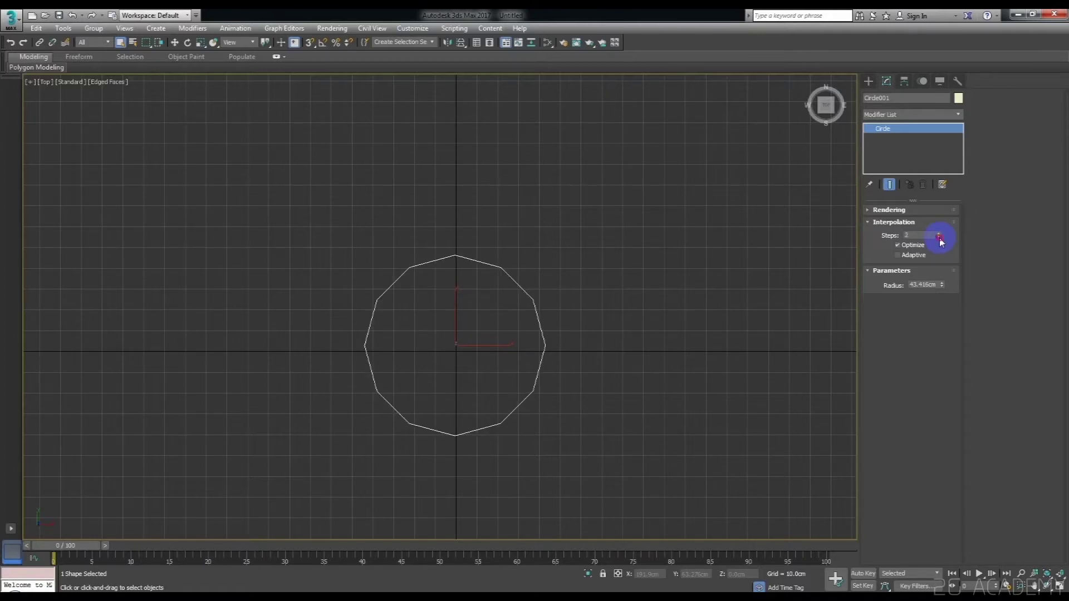
pyautogui.click(939, 235)
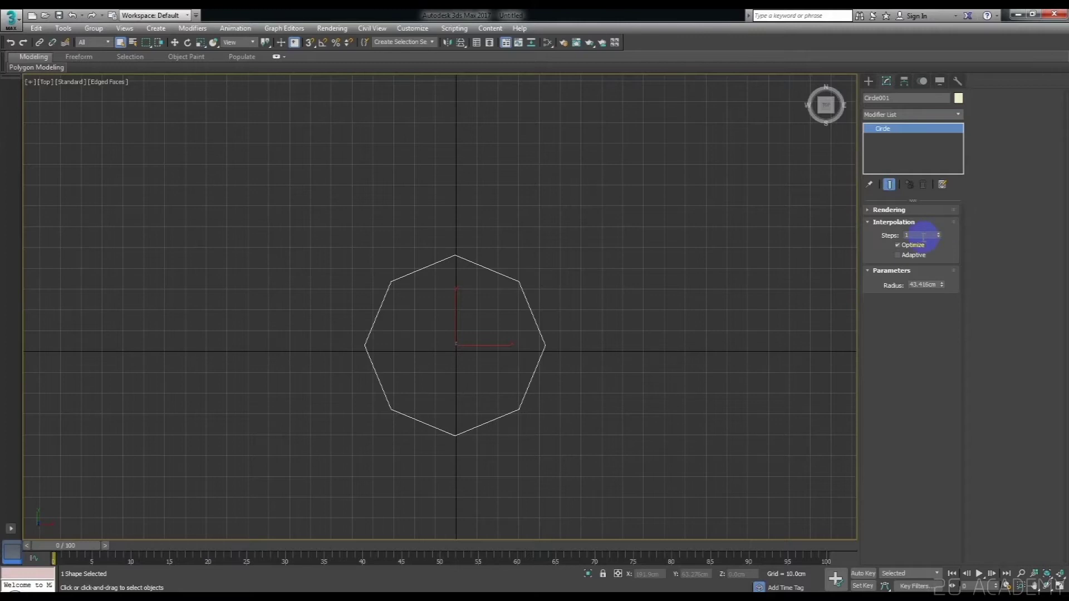
pyautogui.click(898, 255)
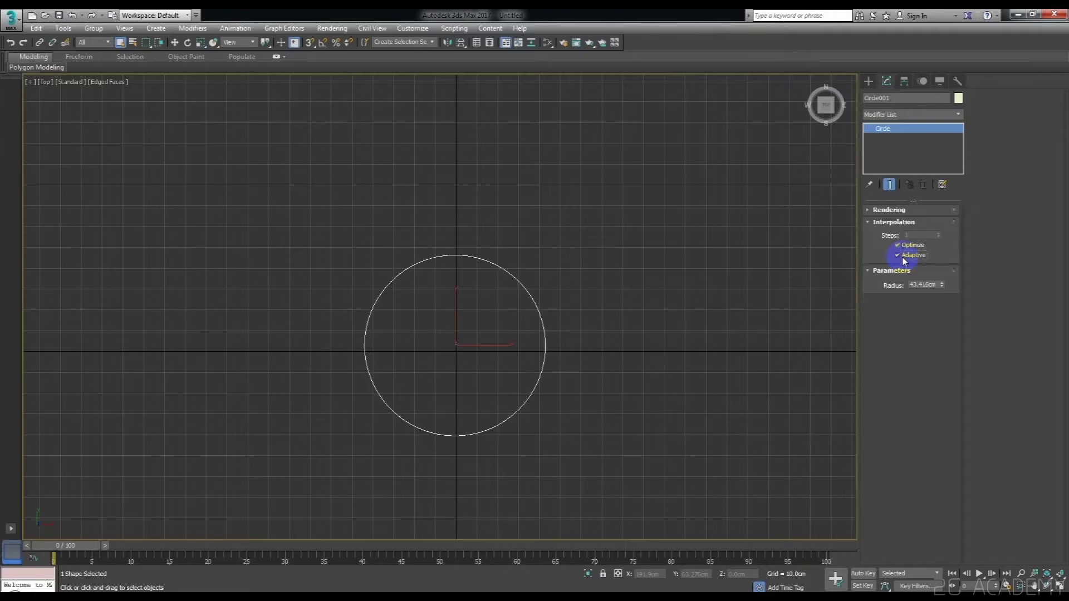
pyautogui.click(903, 256)
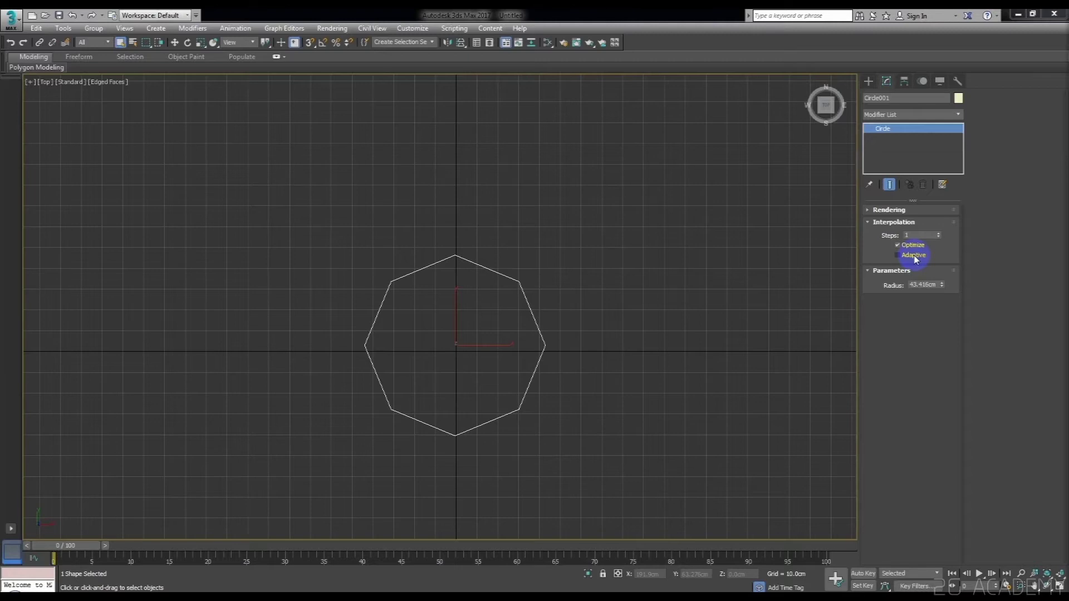
# Convert the octagon to an Editable Spline and draw a seven-point zigzag line beside it.
pyautogui.rightClick(518, 341)
pyautogui.moveTo(551, 454)
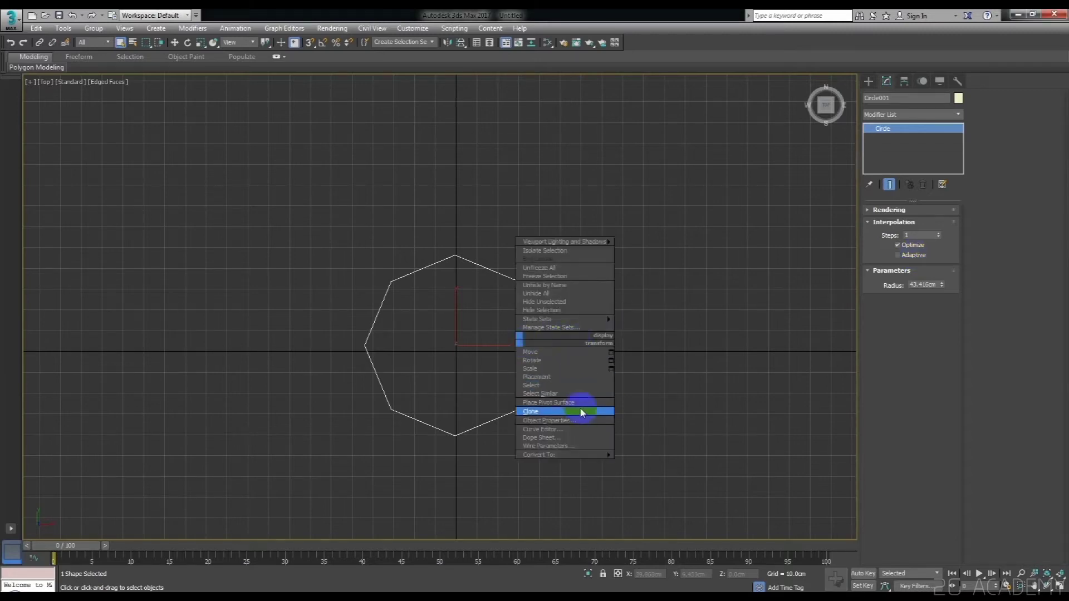
pyautogui.click(653, 455)
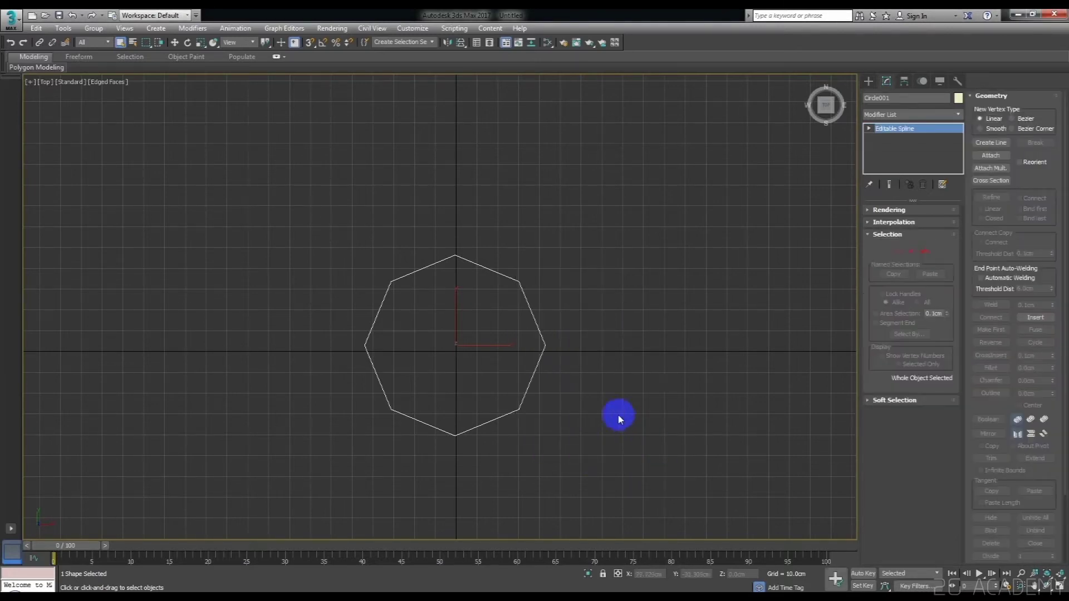
pyautogui.click(868, 81)
pyautogui.click(891, 158)
pyautogui.click(662, 207)
pyautogui.click(716, 322)
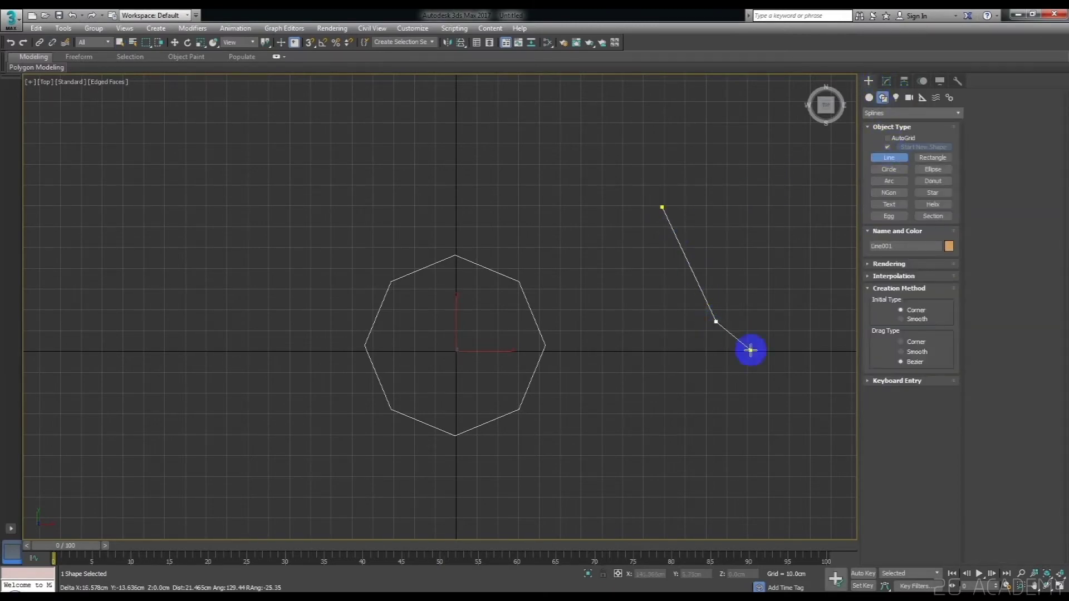
pyautogui.click(662, 431)
pyautogui.click(621, 324)
pyautogui.click(621, 291)
pyautogui.click(625, 284)
pyautogui.click(653, 256)
pyautogui.rightClick(654, 213)
# Draw a rectangle above-right of the octagon, then select the octagon to attach shapes.
pyautogui.click(932, 158)
pyautogui.moveTo(529, 127); pyautogui.dragTo(650, 240)
pyautogui.rightClick(698, 136)
pyautogui.click(524, 293)
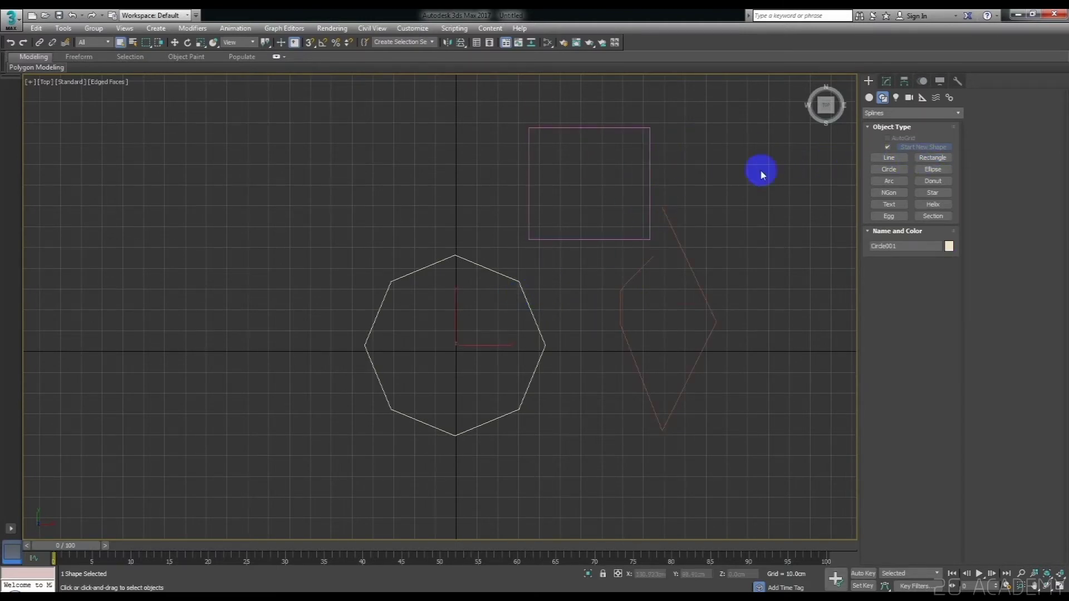
pyautogui.click(886, 82)
pyautogui.click(997, 156)
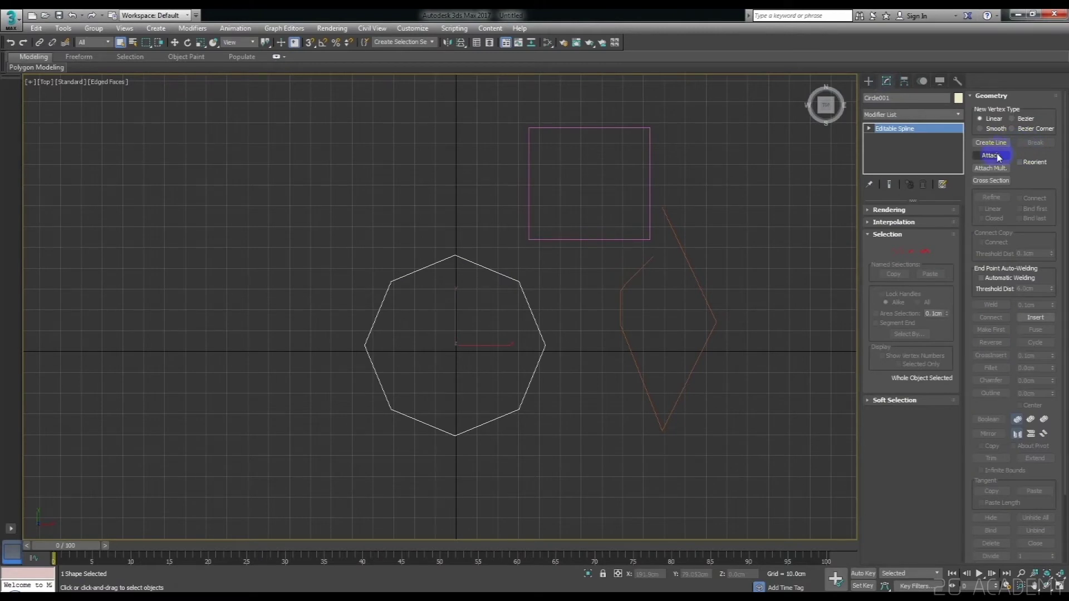
# Attach the rectangle and zigzag line to the octagon and move the combined object up-right.
pyautogui.click(650, 167)
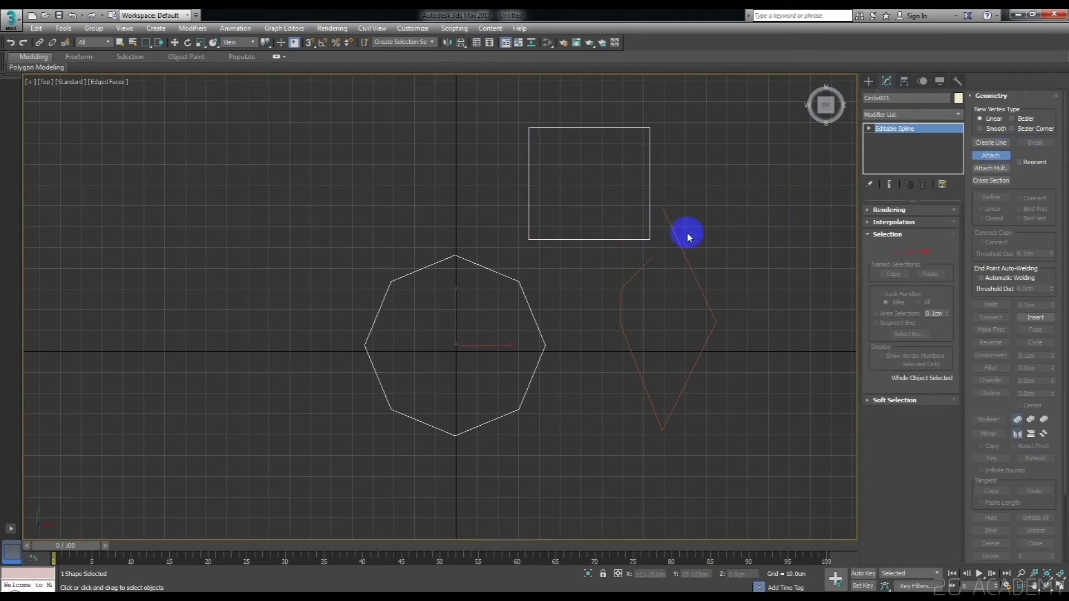
pyautogui.click(684, 251)
pyautogui.press('w')
pyautogui.scroll(-3, 515, 363)
pyautogui.moveTo(516, 363); pyautogui.dragTo(486, 386, button='middle')
pyautogui.moveTo(467, 369)
pyautogui.mouseDown()
pyautogui.moveTo(516, 343)
pyautogui.moveTo(437, 394)
pyautogui.moveTo(530, 370)
pyautogui.moveTo(446, 358)
pyautogui.moveTo(460, 379)
pyautogui.mouseUp()
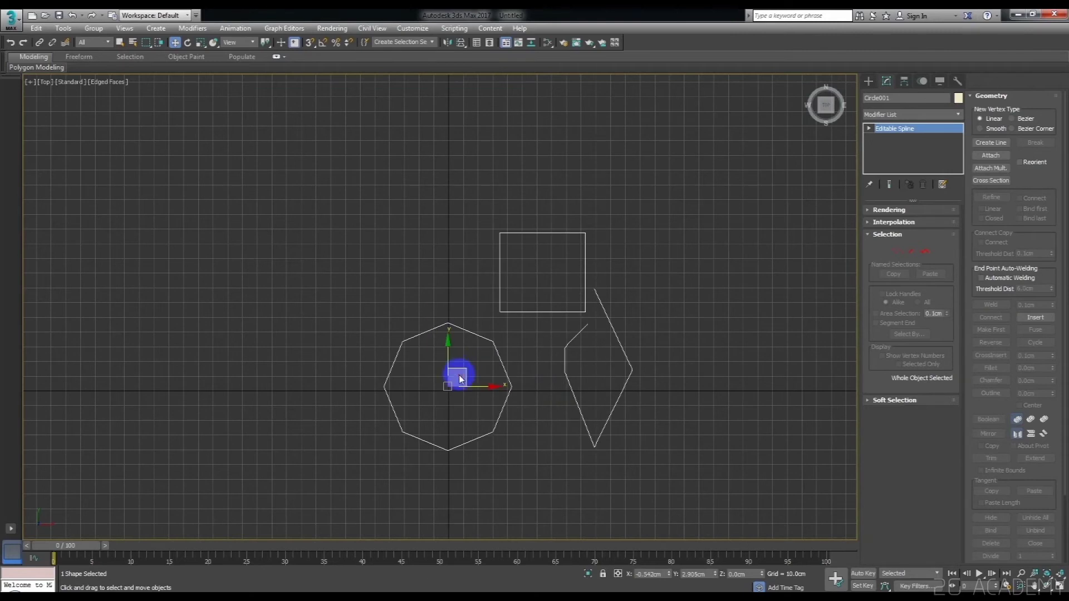
# Switch to Vertex level and select the diamond's right vertex.
pyautogui.press('3')
pyautogui.press('q')
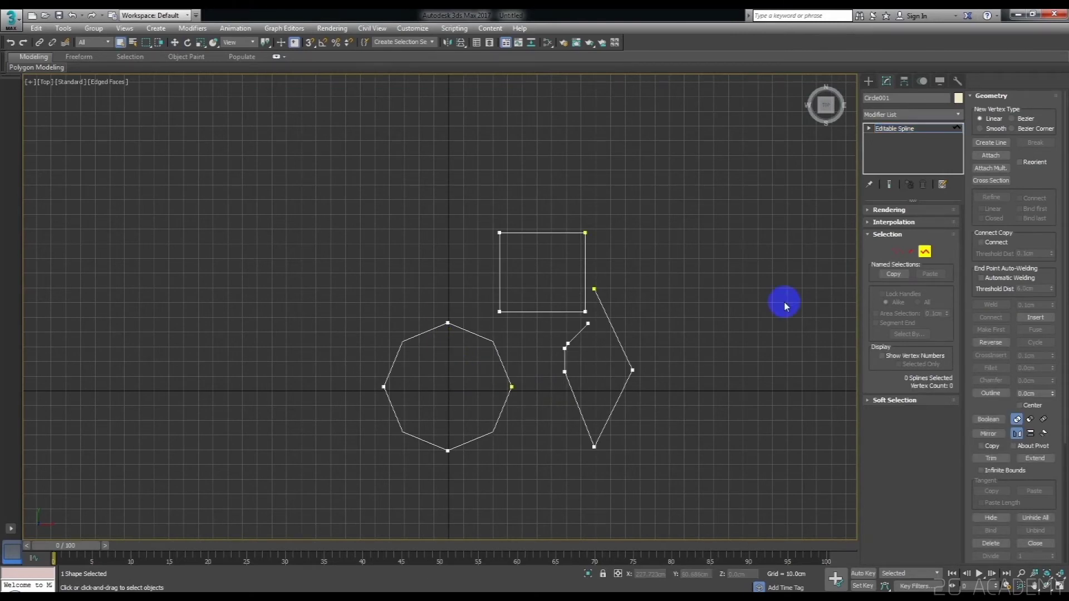
pyautogui.click(898, 251)
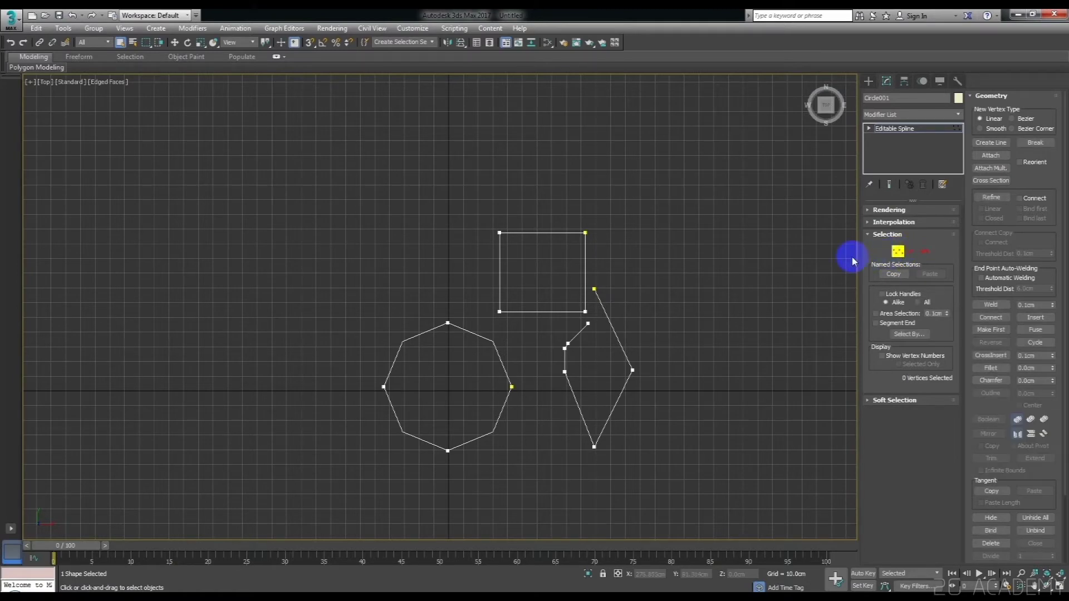
pyautogui.click(1036, 144)
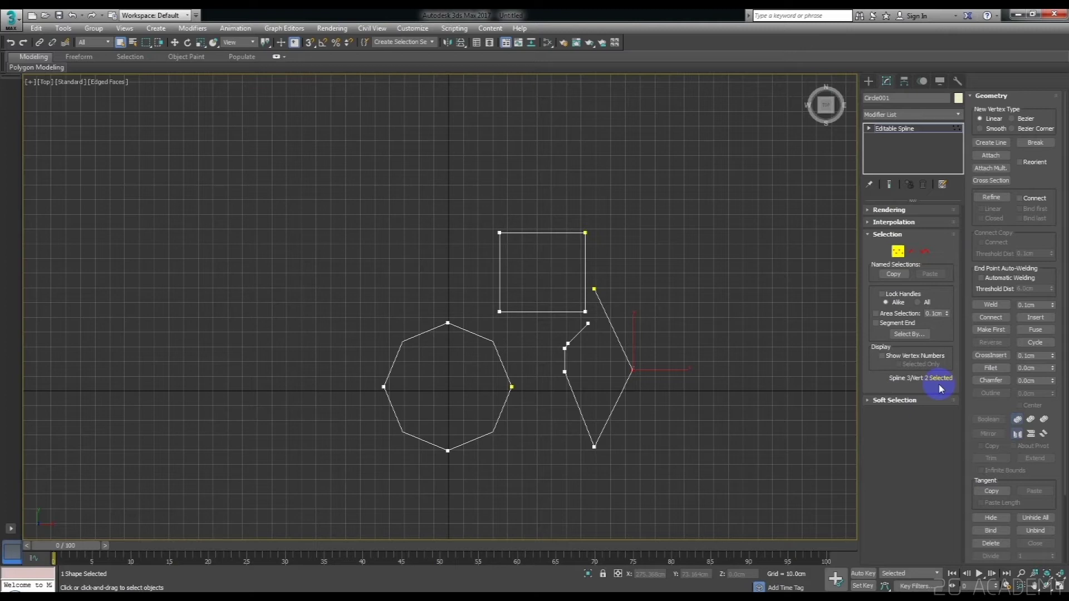
# Break the right corner vertex and snap-move one endpoint to the right, apart from its twin.
pyautogui.click(1037, 144)
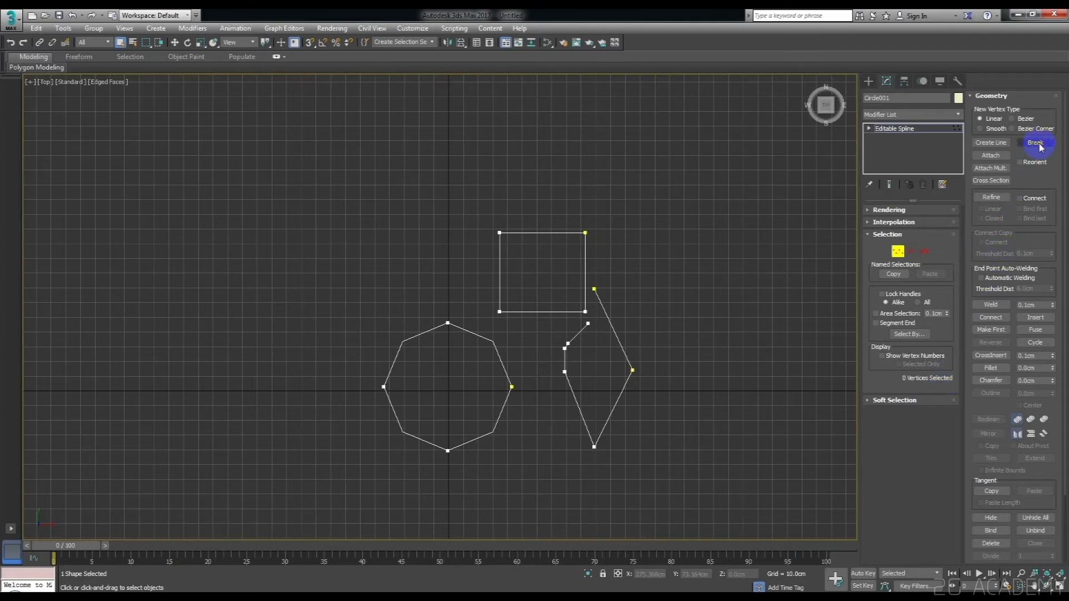
pyautogui.moveTo(626, 354); pyautogui.dragTo(670, 400)
pyautogui.scroll(5, 634, 387)
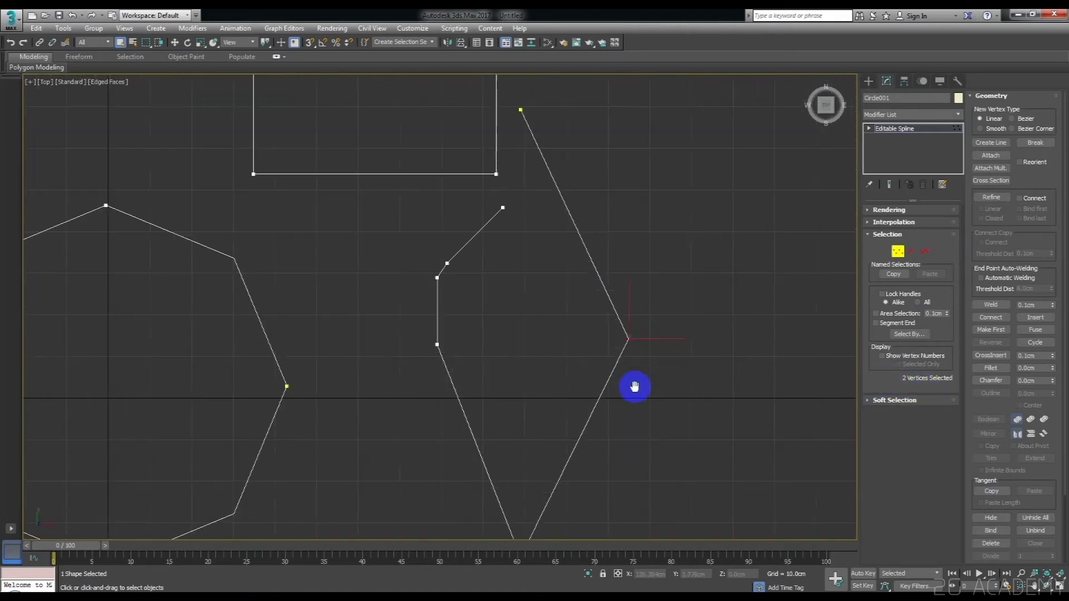
pyautogui.click(629, 338)
pyautogui.press('s')
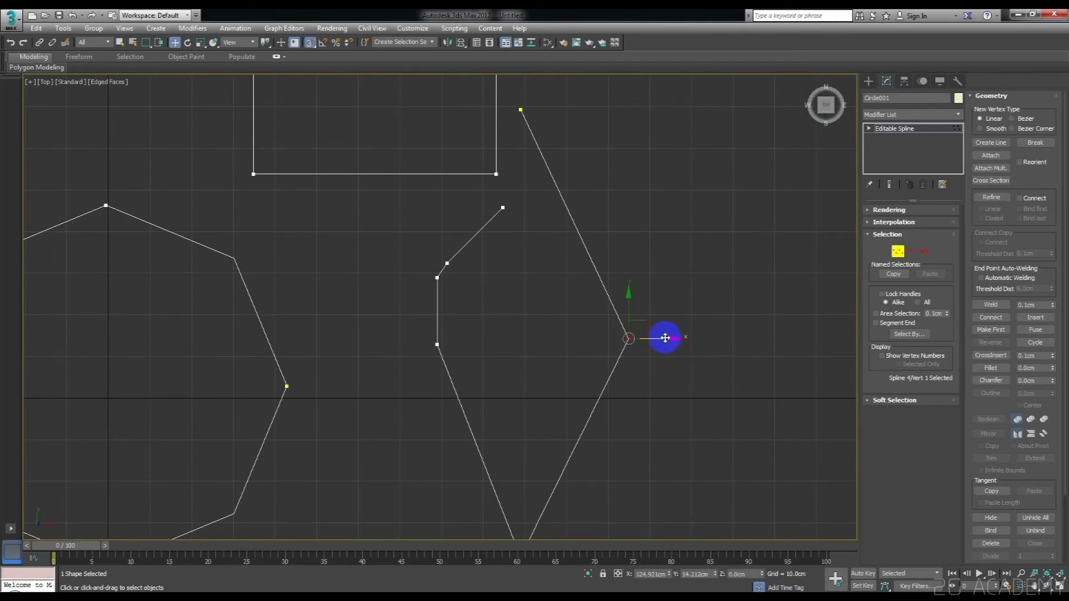
pyautogui.moveTo(663, 337); pyautogui.dragTo(752, 327)
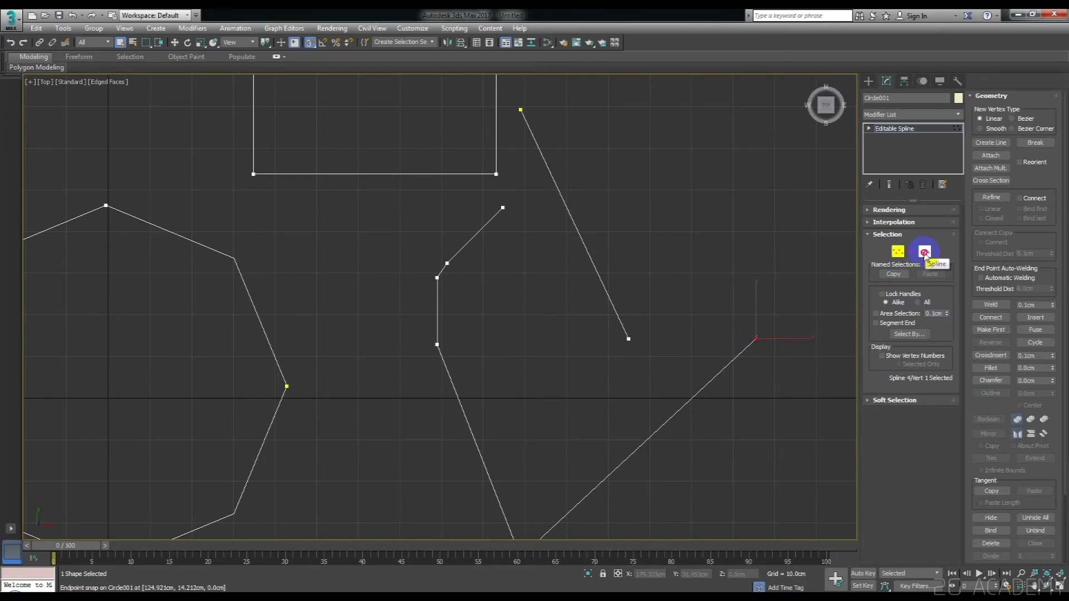
# Inspect the lower and upper line splines at Spline level, then return to Vertex level.
pyautogui.click(925, 251)
pyautogui.scroll(-2, 721, 327)
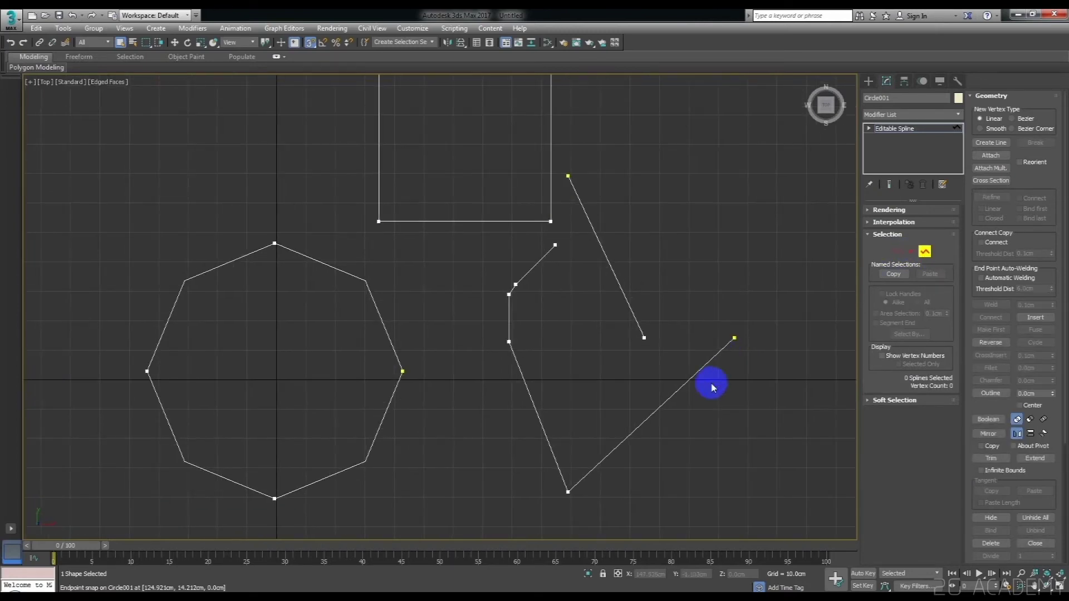
pyautogui.click(697, 374)
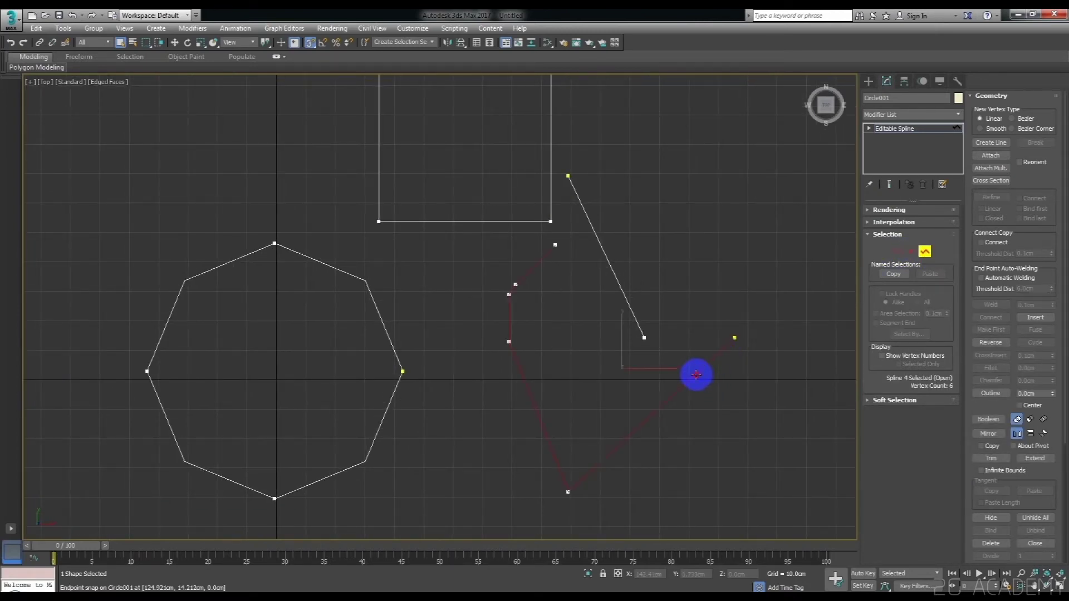
pyautogui.click(634, 317)
pyautogui.click(671, 336)
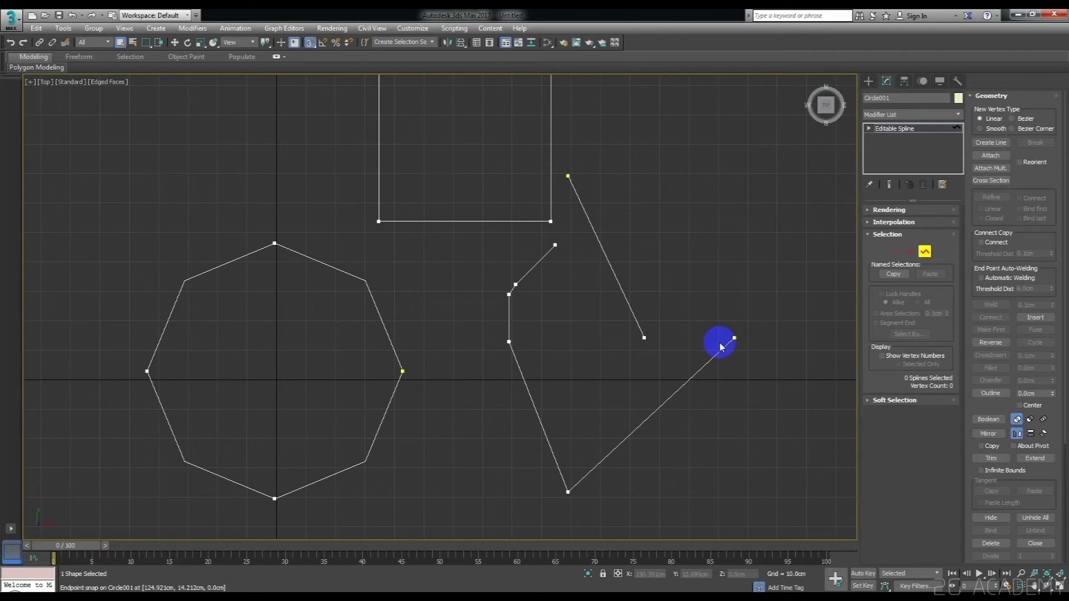
pyautogui.press('1')
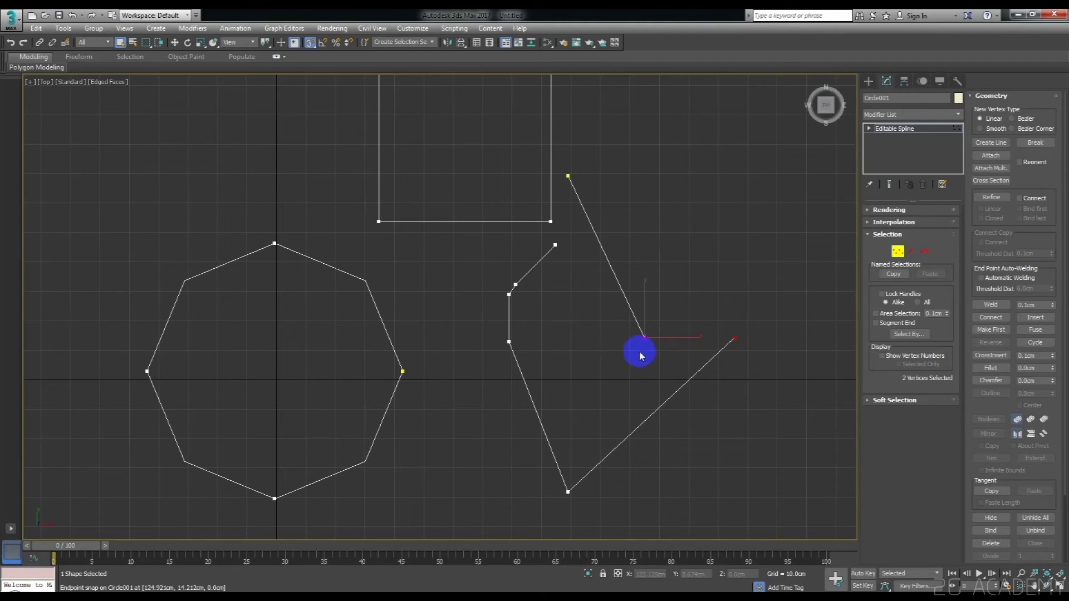
# Move the loose endpoint back onto its twin at the right corner.
pyautogui.press('w')
pyautogui.moveTo(644, 337)
pyautogui.mouseDown()
pyautogui.moveTo(735, 337)
pyautogui.moveTo(782, 387)
pyautogui.mouseUp()
pyautogui.click(988, 306)
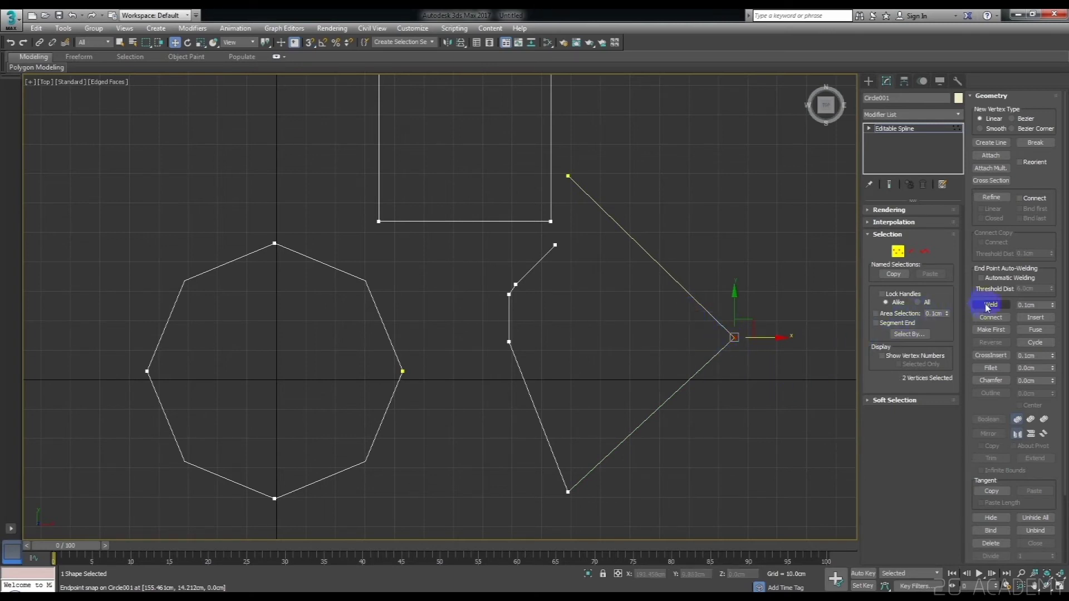
pyautogui.scroll(3, 745, 339)
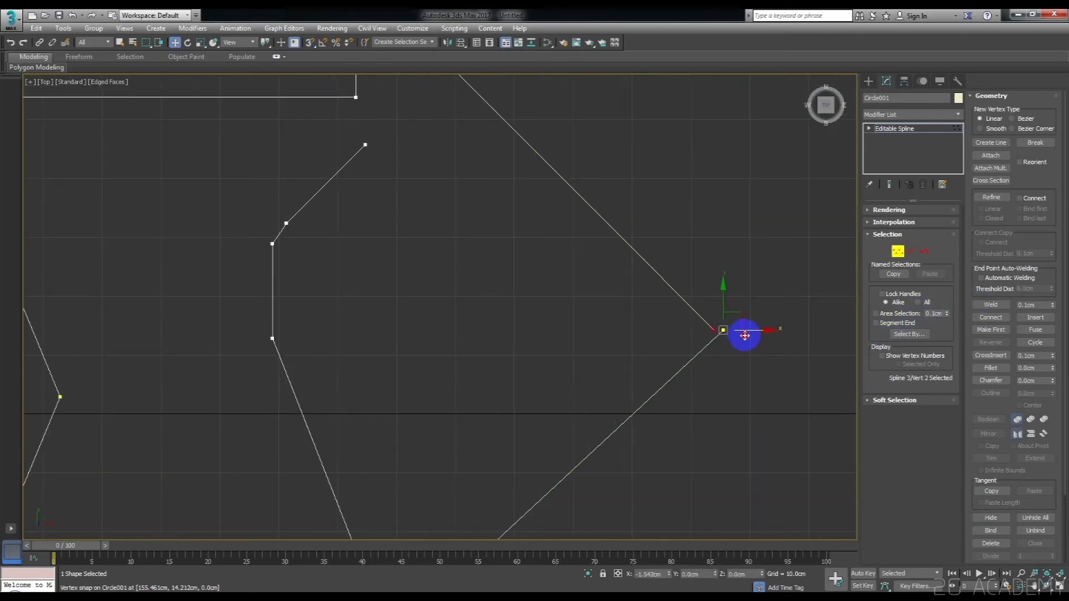
pyautogui.press('q')
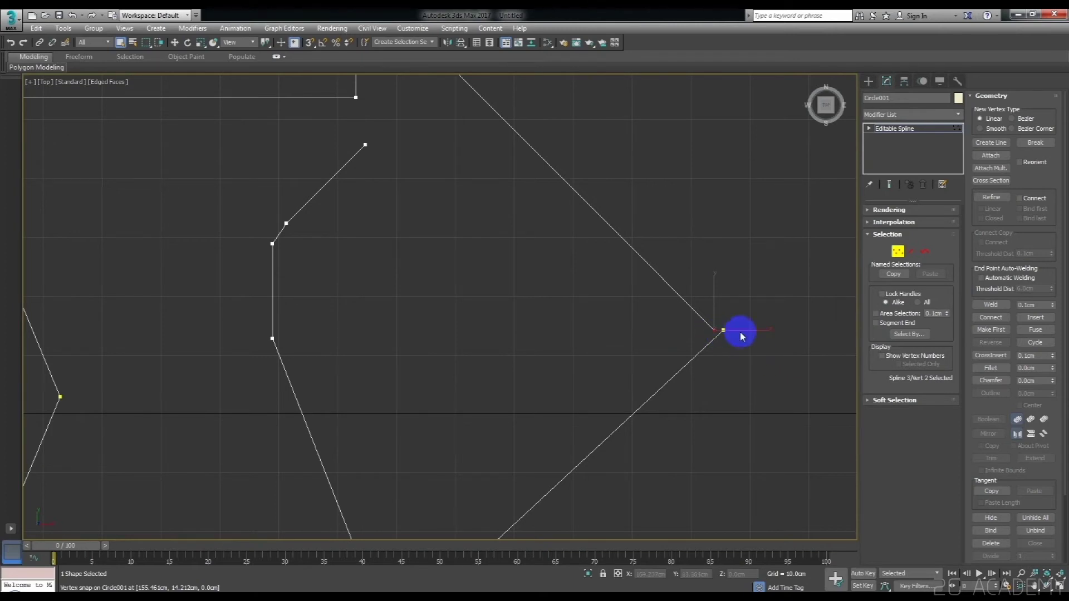
# Set the weld threshold to 2.0cm and weld the two overlapping corner endpoints.
pyautogui.click(990, 306)
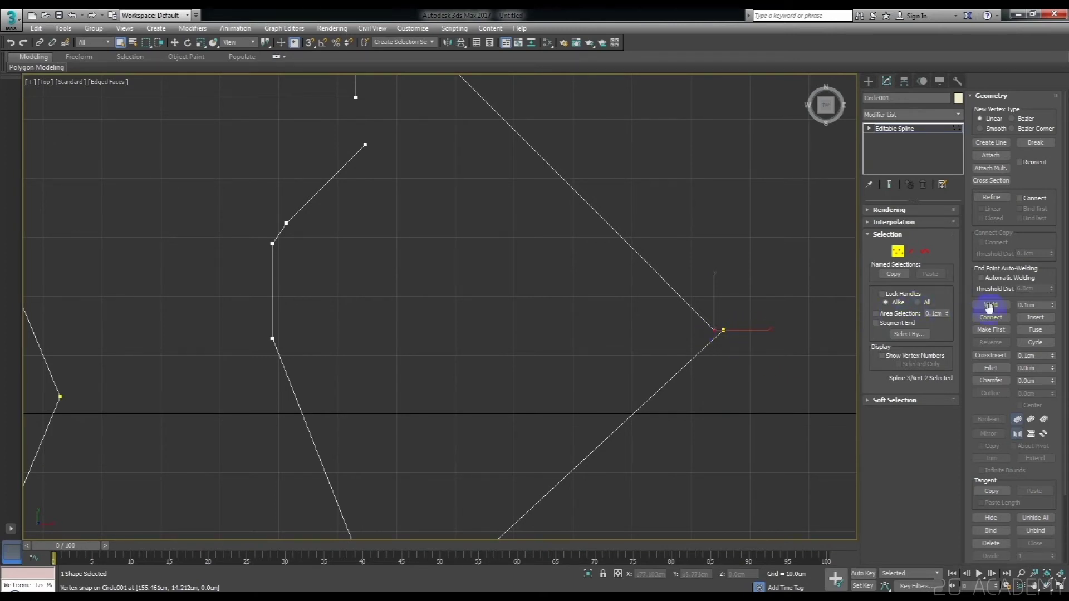
pyautogui.doubleClick(1039, 304)
pyautogui.write('0.1')
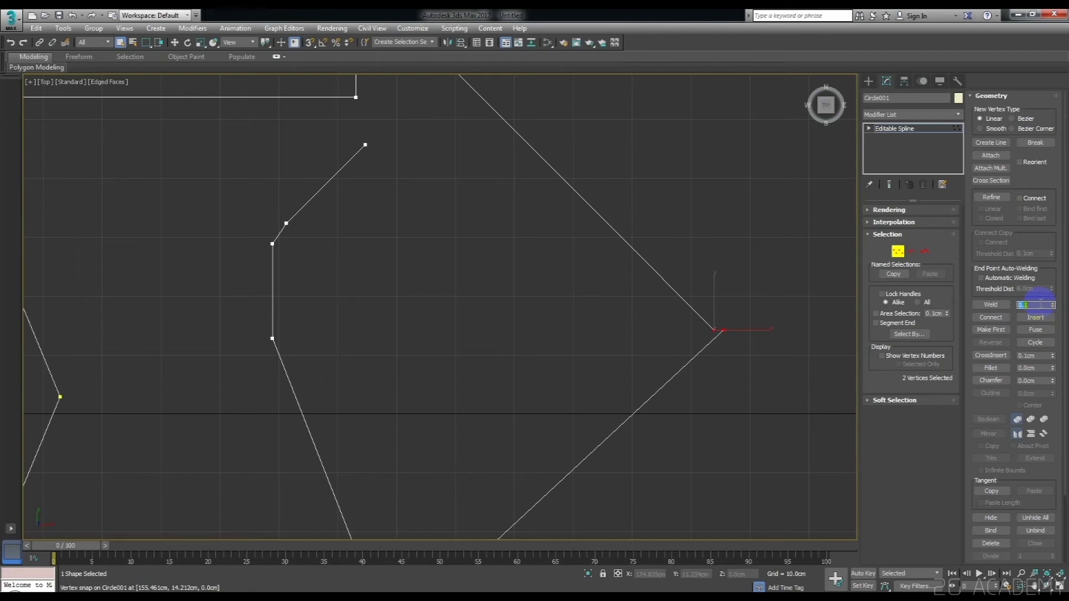
pyautogui.write('2')
pyautogui.press('Return')
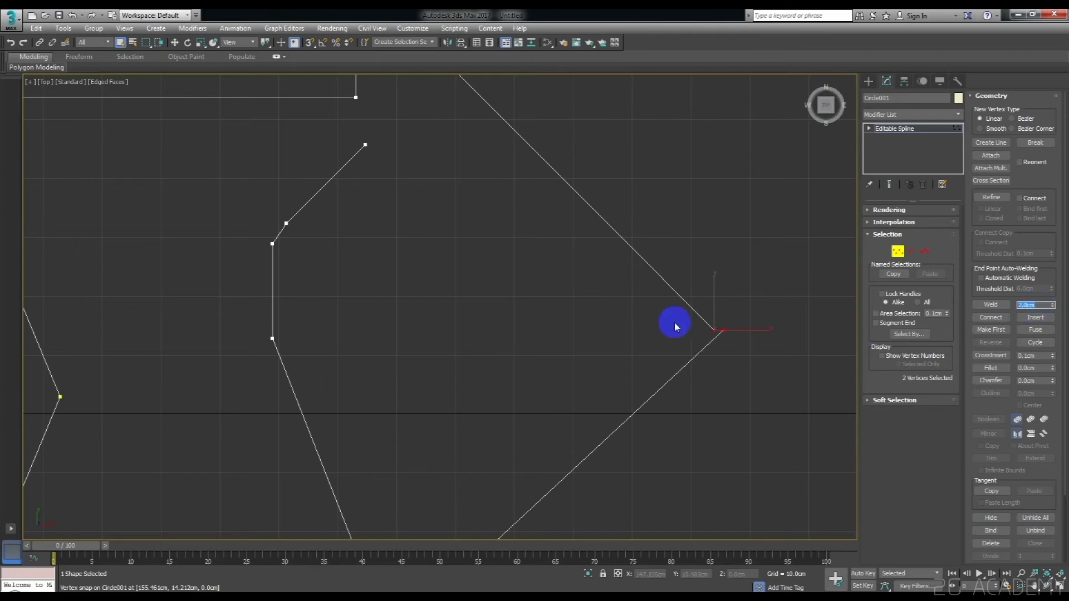
pyautogui.moveTo(672, 305); pyautogui.dragTo(772, 356)
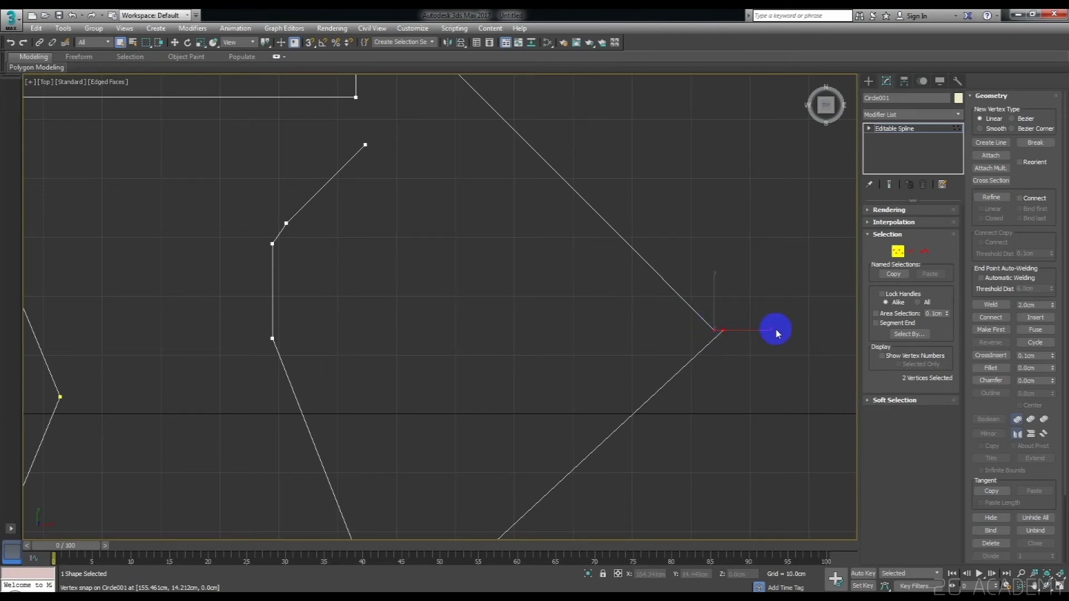
pyautogui.write('2')
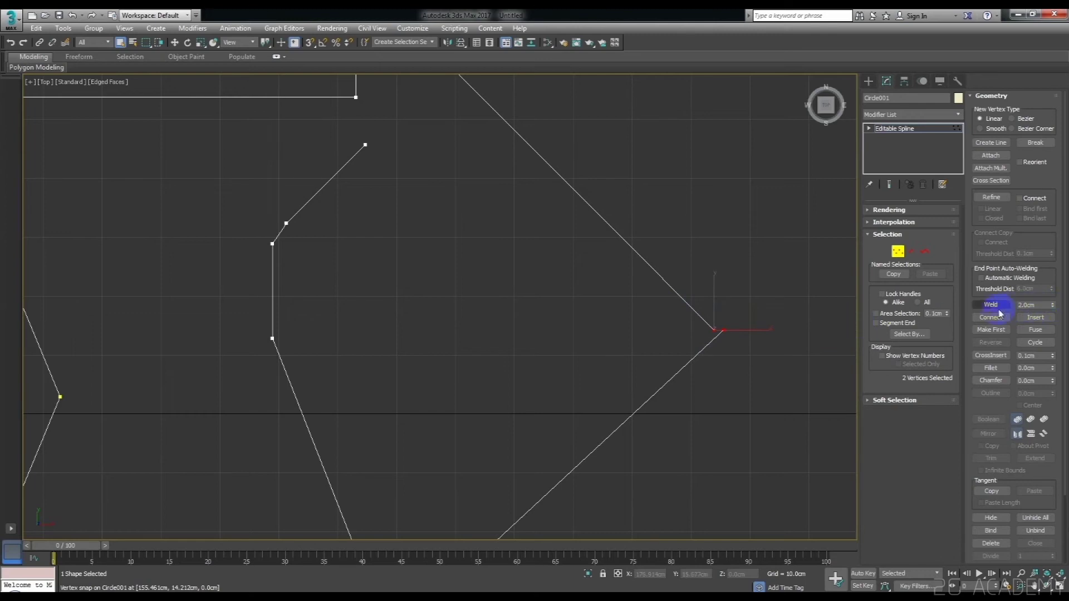
pyautogui.click(997, 305)
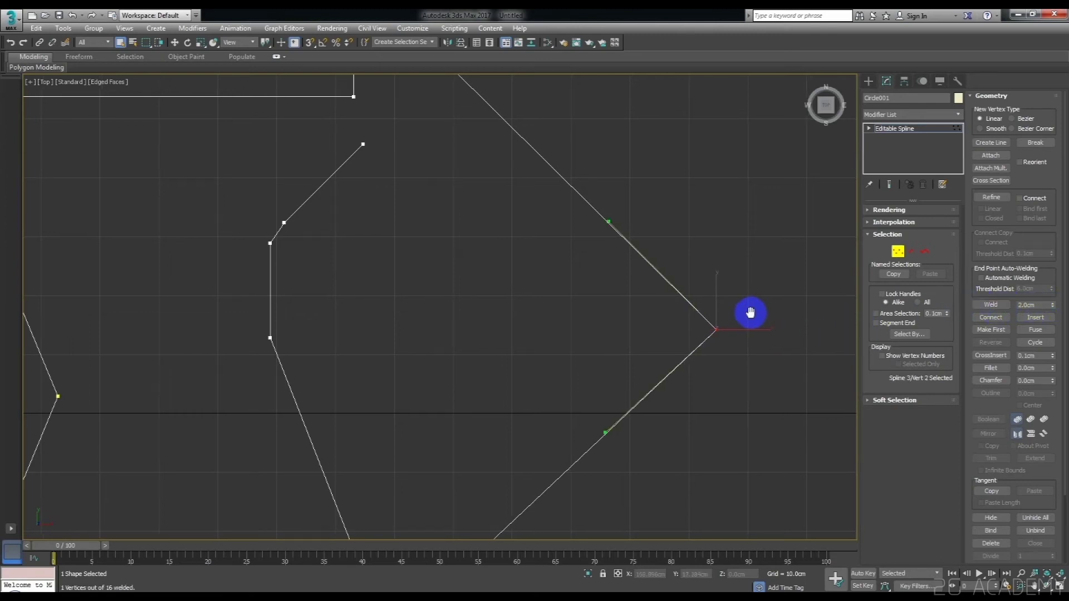
pyautogui.scroll(-3, 662, 343)
# With endpoint snapping on, move the top line's end vertex left, away from the corner.
pyautogui.press('w')
pyautogui.press('s')
pyautogui.moveTo(676, 333)
pyautogui.mouseDown()
pyautogui.moveTo(584, 352)
pyautogui.moveTo(491, 417)
pyautogui.mouseUp()
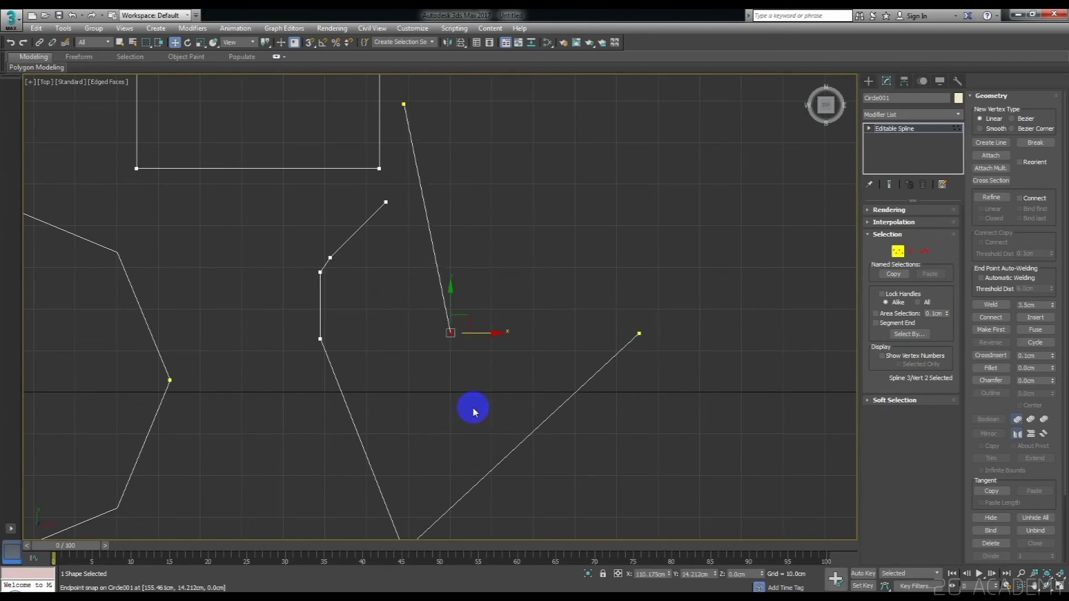
pyautogui.click(498, 384)
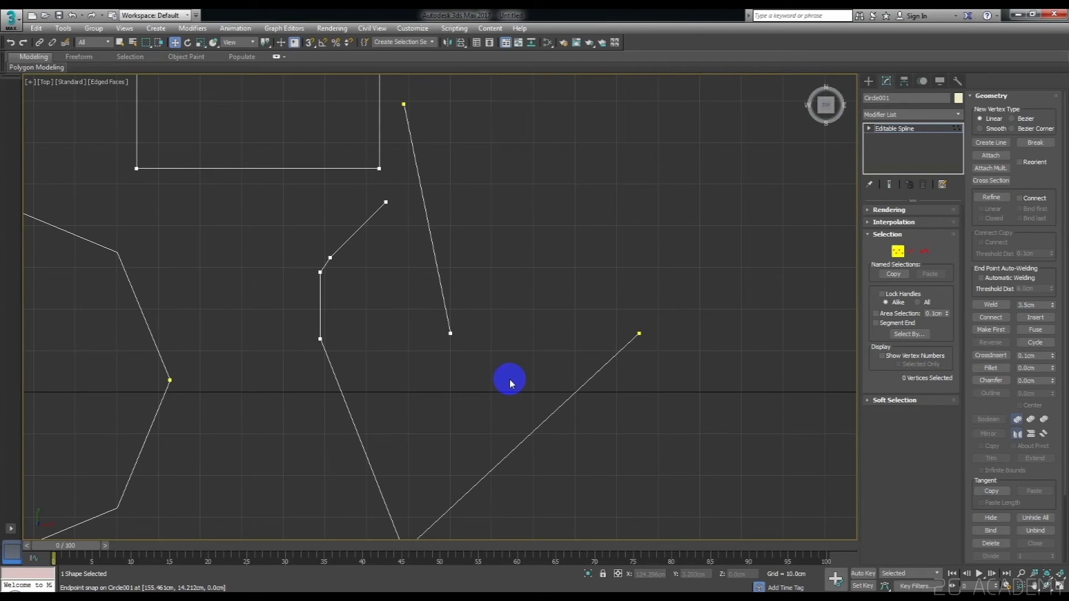
# Connect the top endpoint to the right corner with a new straight segment.
pyautogui.click(1002, 317)
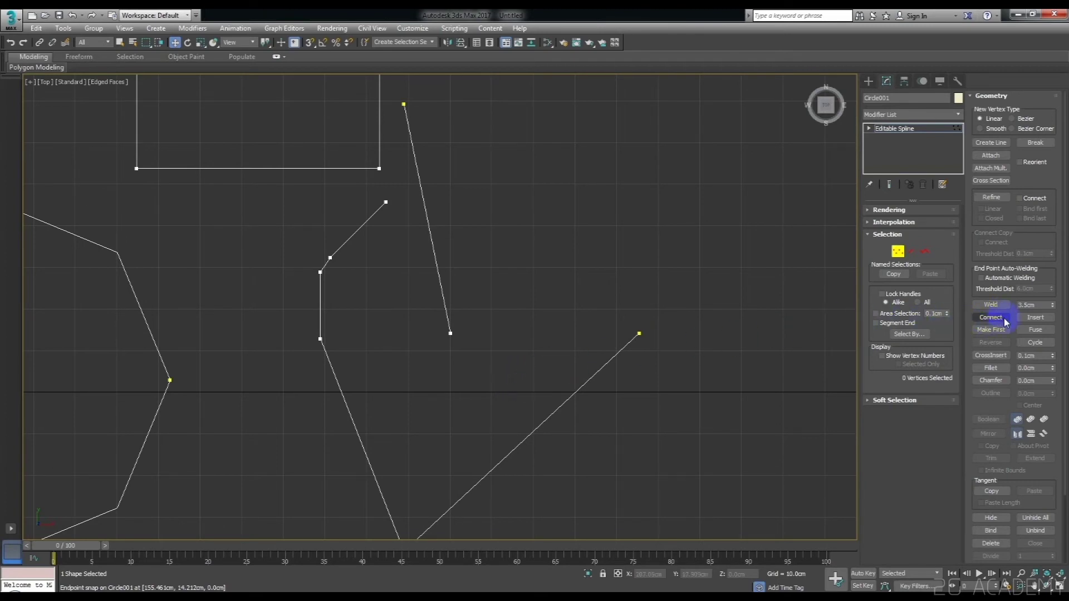
pyautogui.moveTo(663, 327); pyautogui.dragTo(476, 328)
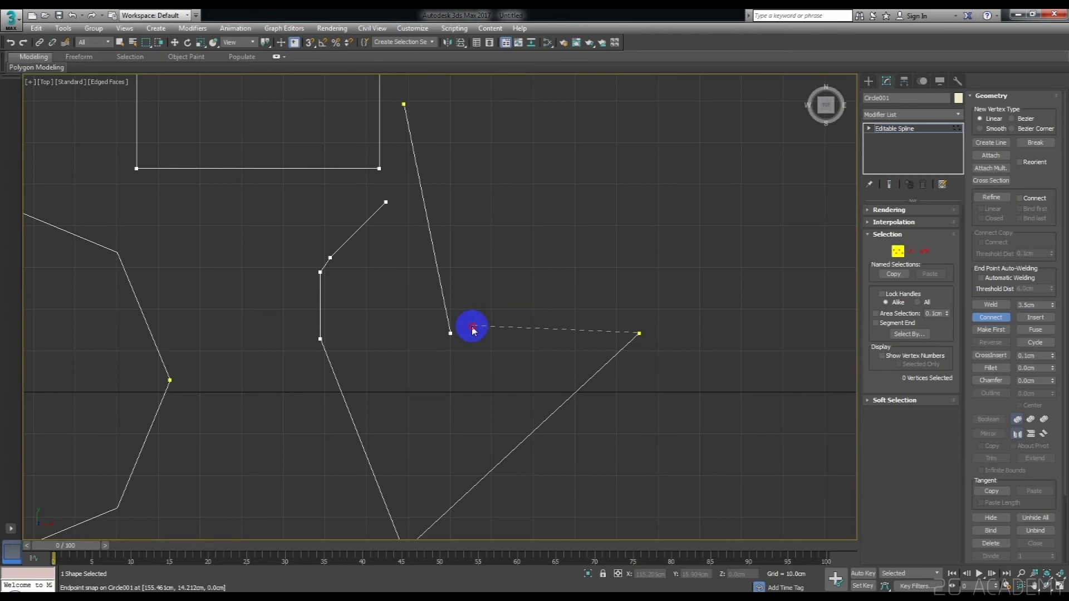
pyautogui.moveTo(475, 329)
pyautogui.mouseDown()
pyautogui.moveTo(451, 333)
pyautogui.moveTo(403, 104)
pyautogui.mouseUp()
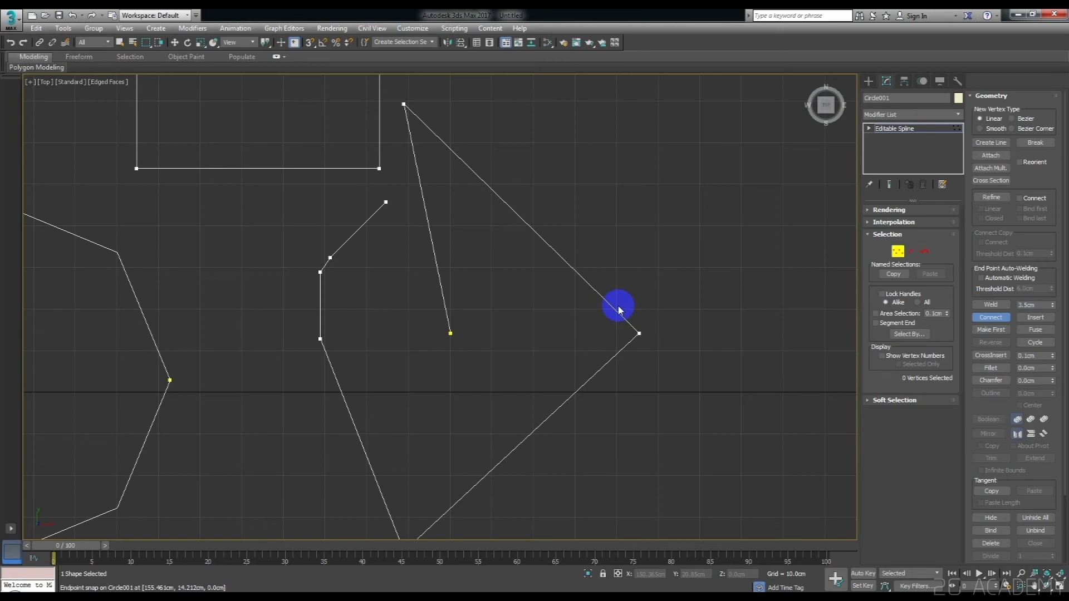
pyautogui.scroll(-5, 619, 310)
pyautogui.scroll(-2, 640, 310)
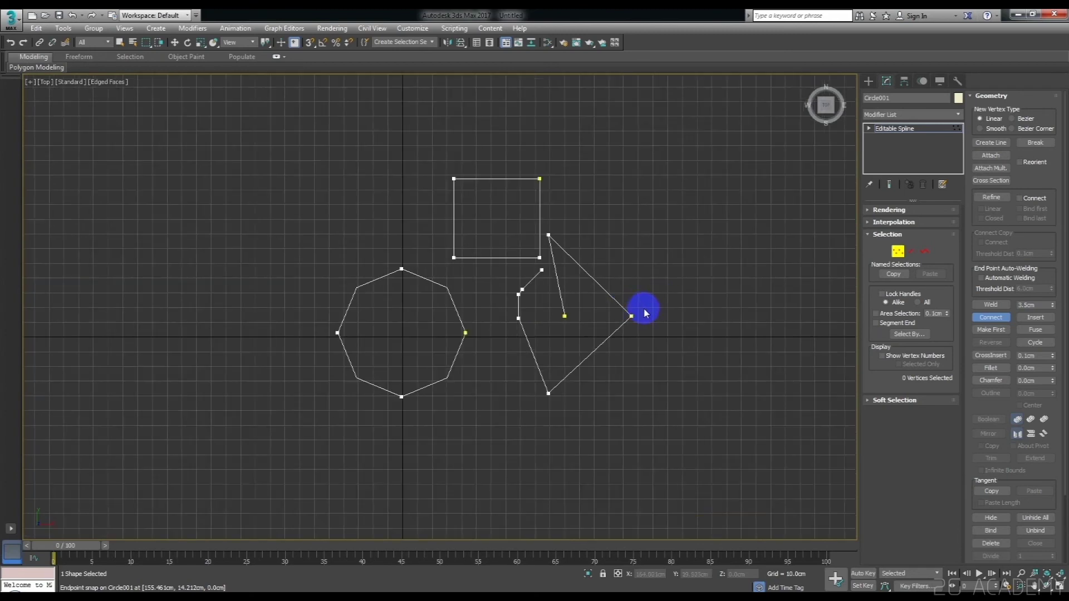
pyautogui.moveTo(639, 310); pyautogui.dragTo(687, 316, button='middle')
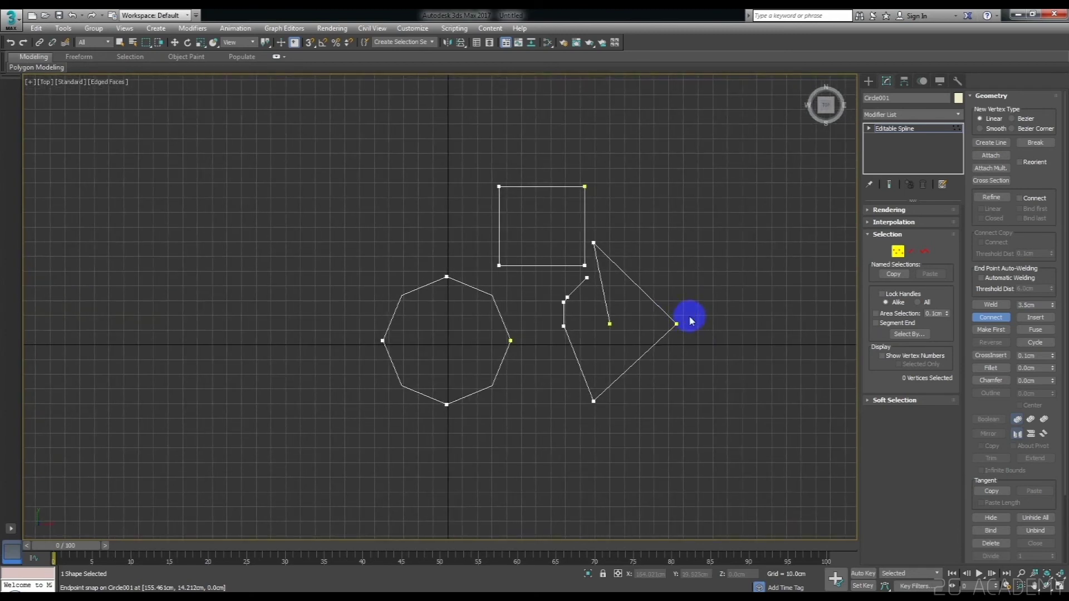